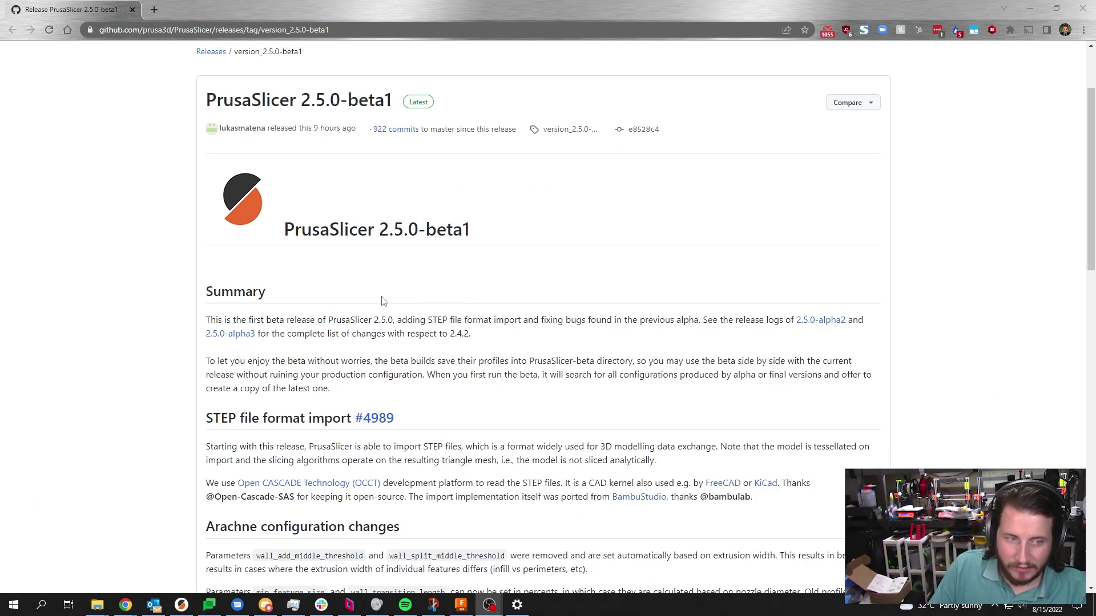
{"action": "left_click_drag", "start_coordinate": [428, 319], "coordinate": [491, 318]}
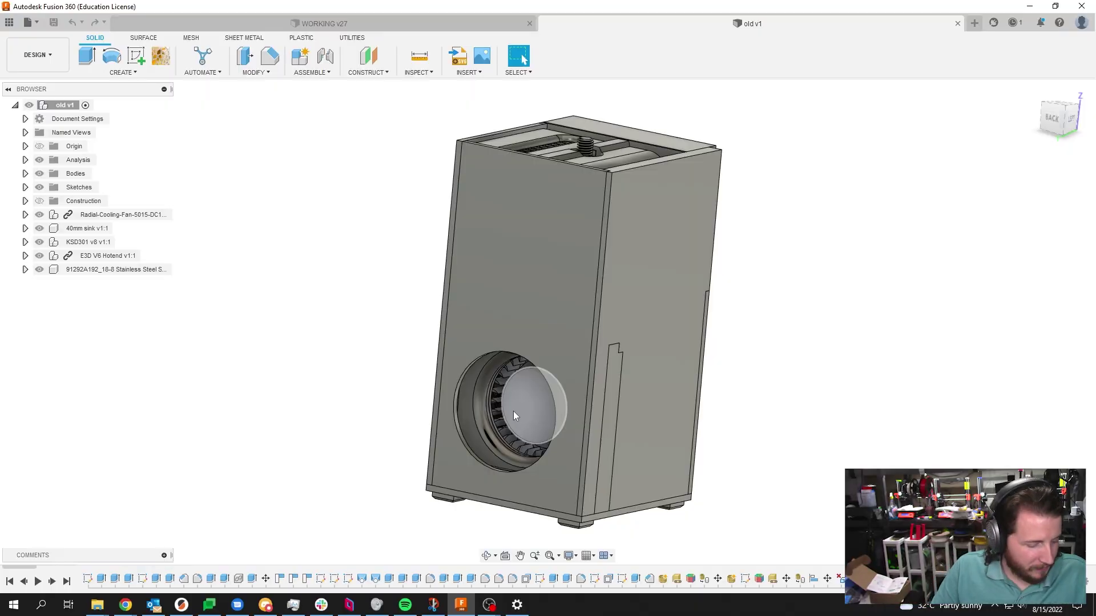
In Fusion 360, save the left body of the enclosure as a high-refinement binary STL in millimetres, named left.stl, in Downloads.
{"action": "middle_click_drag", "start_coordinate": [512, 411], "coordinate": [333, 335], "text": "shift"}
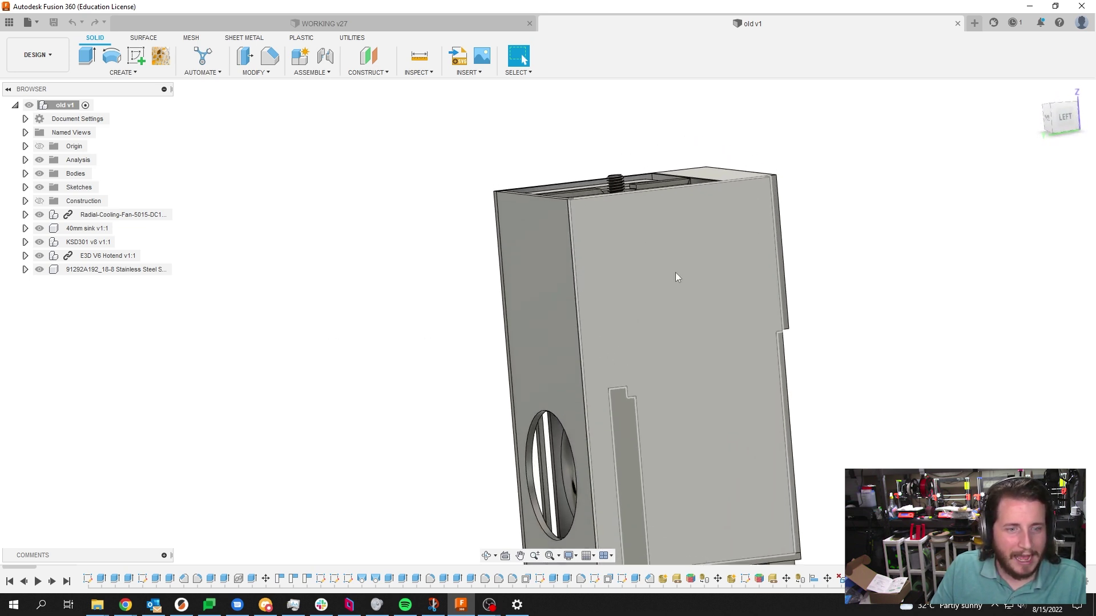
{"action": "left_click", "coordinate": [617, 276]}
{"action": "left_click", "coordinate": [26, 174]}
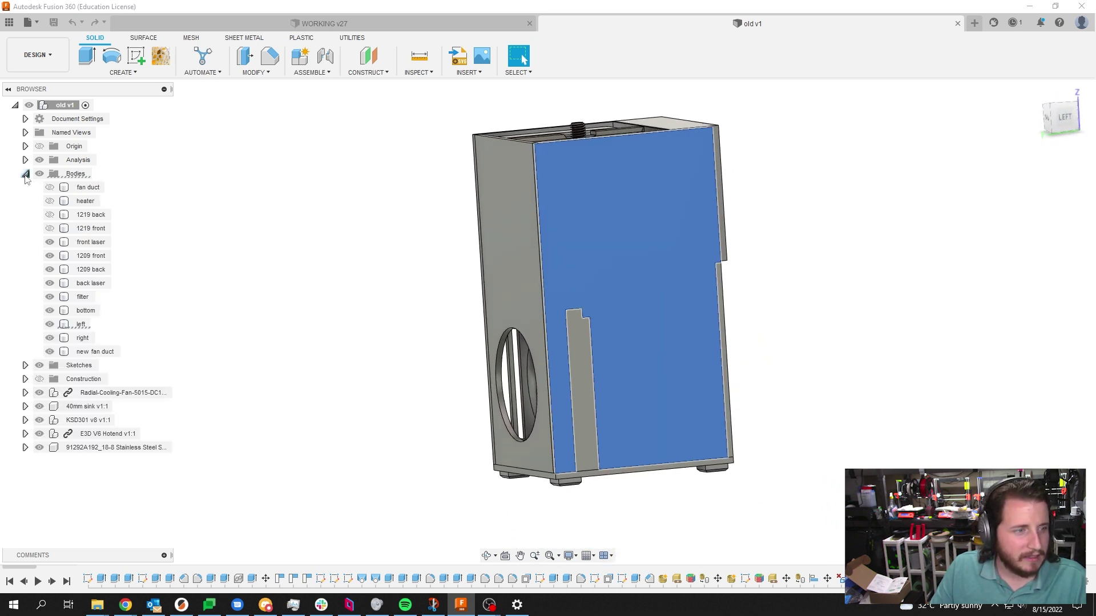
{"action": "left_click", "coordinate": [81, 325]}
{"action": "right_click", "coordinate": [81, 325]}
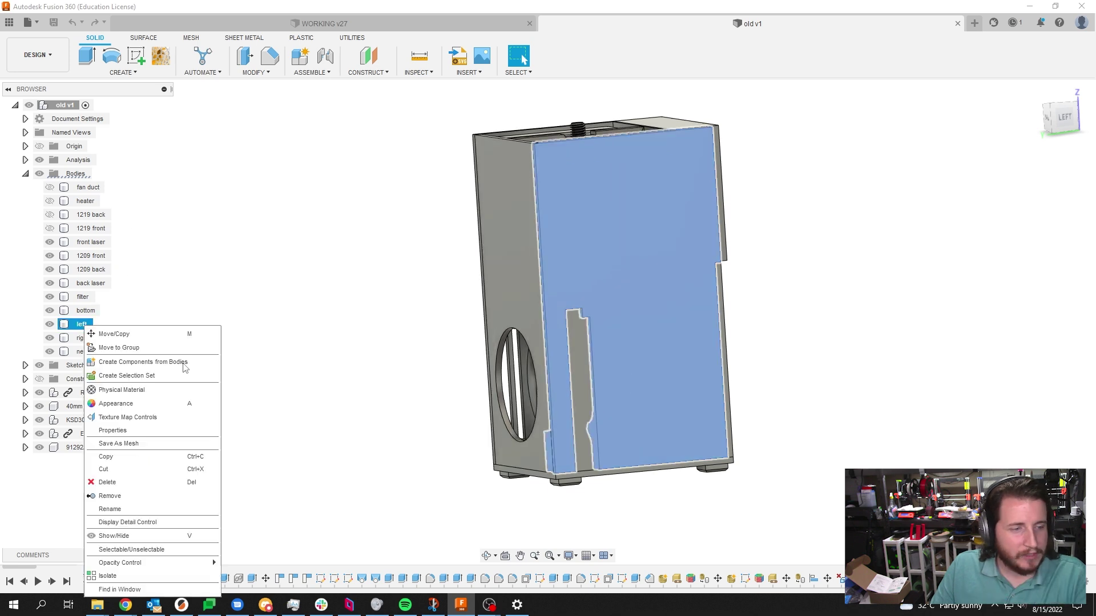
{"action": "left_click", "coordinate": [169, 446]}
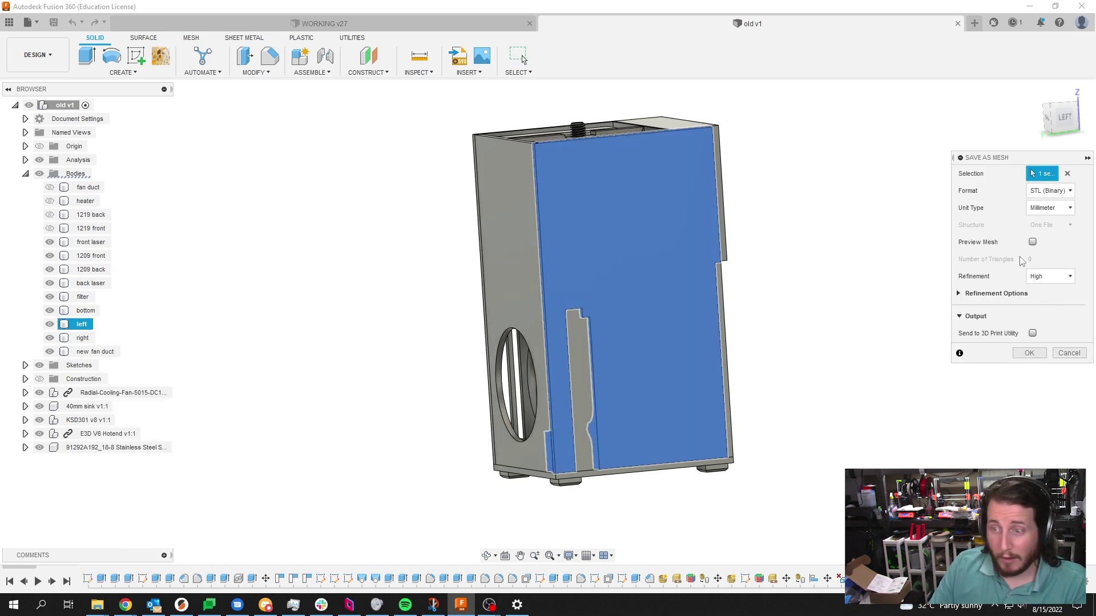
{"action": "left_click", "coordinate": [1029, 353]}
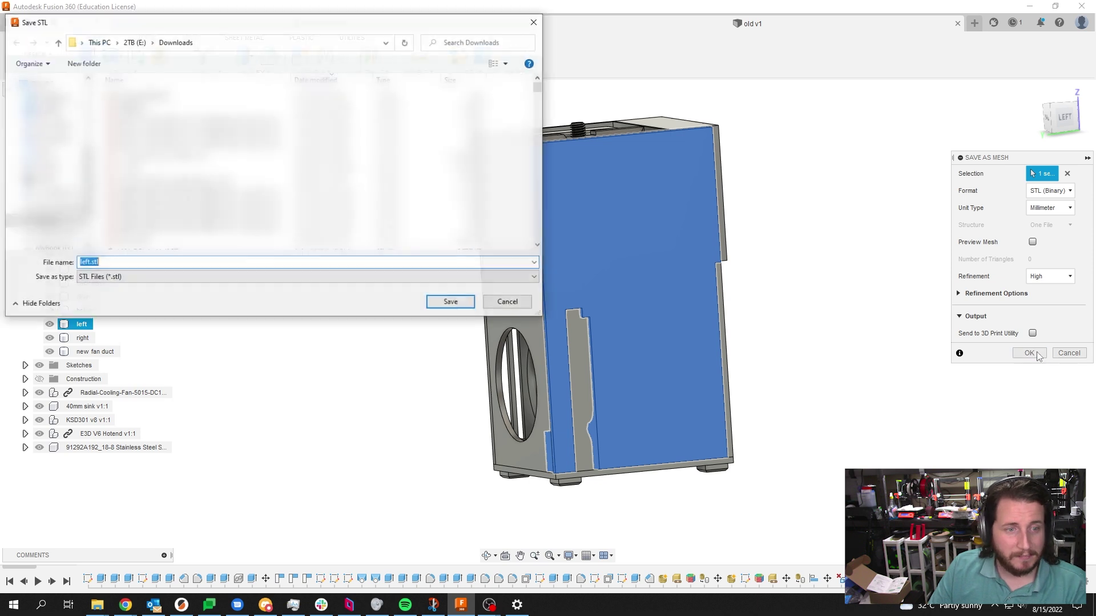
{"action": "key", "text": "Return"}
{"action": "left_click", "coordinate": [82, 338]}
{"action": "right_click", "coordinate": [83, 338]}
{"action": "left_click", "coordinate": [83, 324], "text": "ctrl"}
{"action": "right_click", "coordinate": [83, 324]}
Export the whole old v1 design as a STEP file.
{"action": "left_click", "coordinate": [27, 22]}
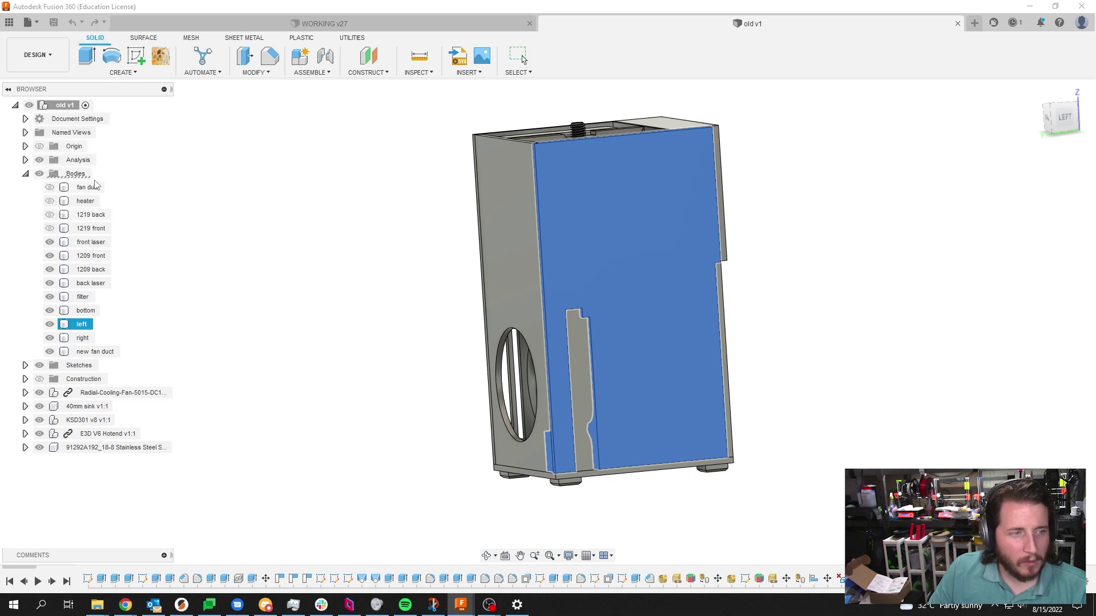
{"action": "left_click", "coordinate": [96, 184]}
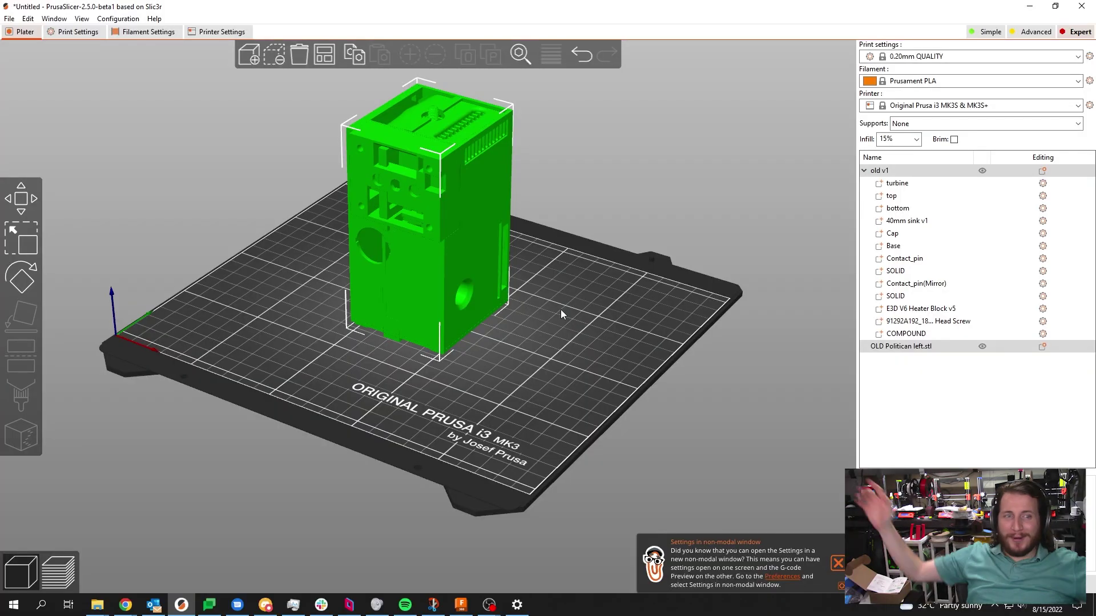
Move the imported old v1 assembly across the bed, clear of the overlapping OLD Politican left.stl panel.
{"action": "left_click_drag", "start_coordinate": [560, 309], "coordinate": [506, 381]}
{"action": "left_click", "coordinate": [506, 382]}
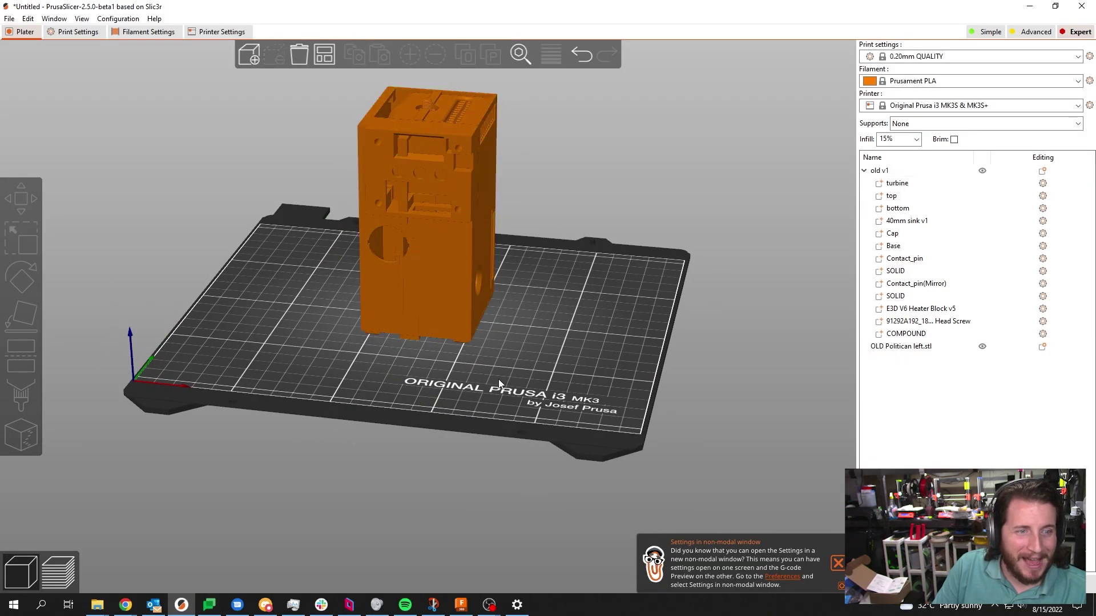
{"action": "left_click_drag", "start_coordinate": [457, 265], "coordinate": [599, 265]}
{"action": "left_click_drag", "start_coordinate": [787, 348], "coordinate": [626, 376]}
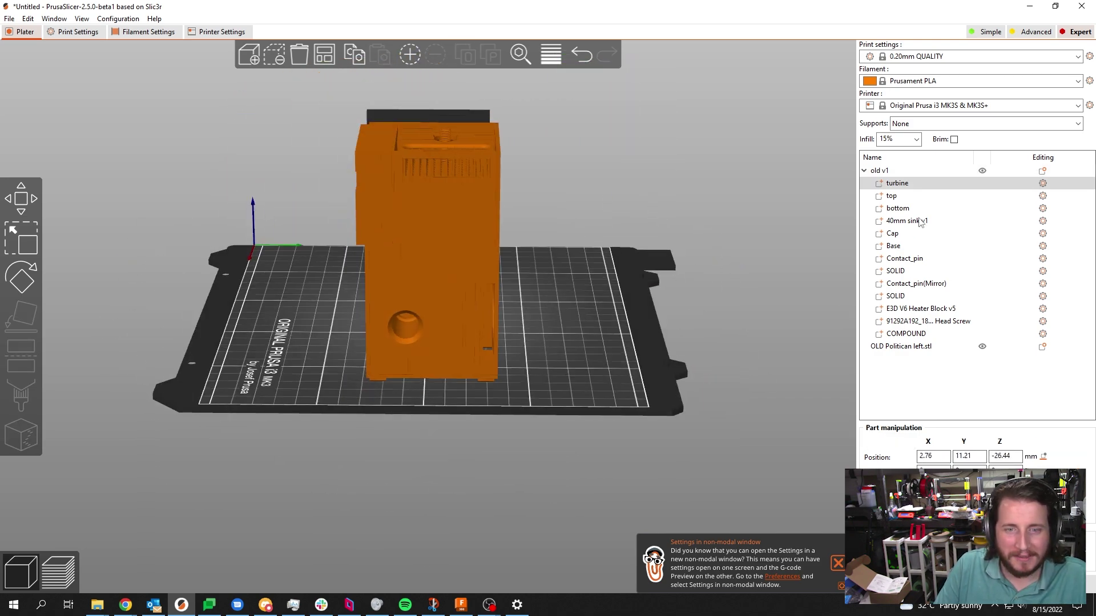
Split the imported old v1 assembly into separate objects.
{"action": "left_click", "coordinate": [901, 270]}
{"action": "left_click_drag", "start_coordinate": [571, 400], "coordinate": [656, 354]}
{"action": "left_click", "coordinate": [656, 354]}
{"action": "left_click", "coordinate": [466, 55]}
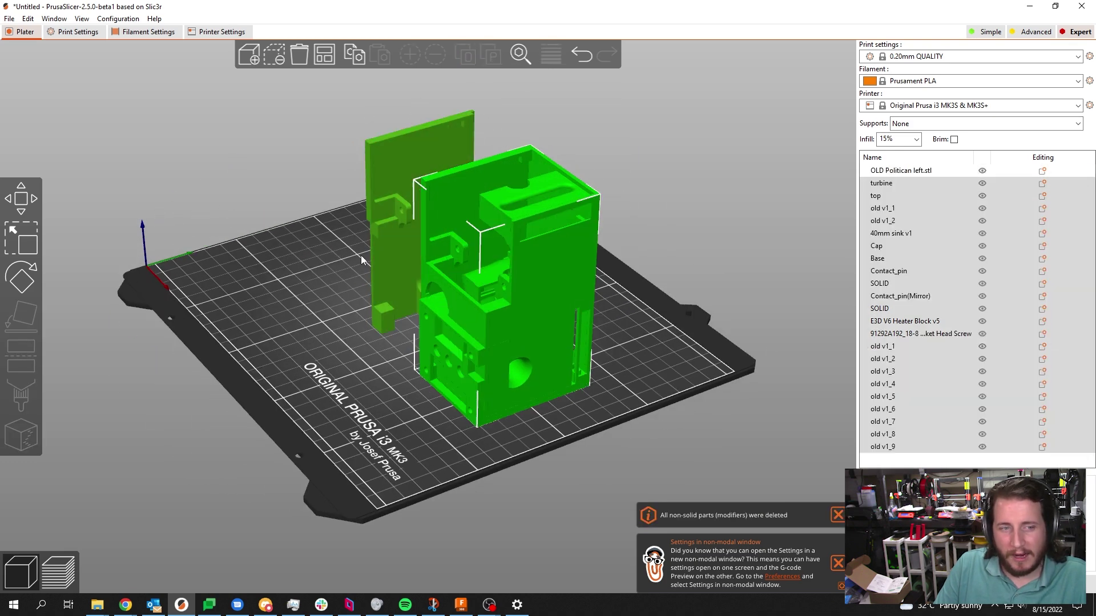
Move the assembly's left panel, old v1_7, away from the other parts to about X 44.6 mm on the bed.
{"action": "left_click_drag", "start_coordinate": [293, 303], "coordinate": [426, 399]}
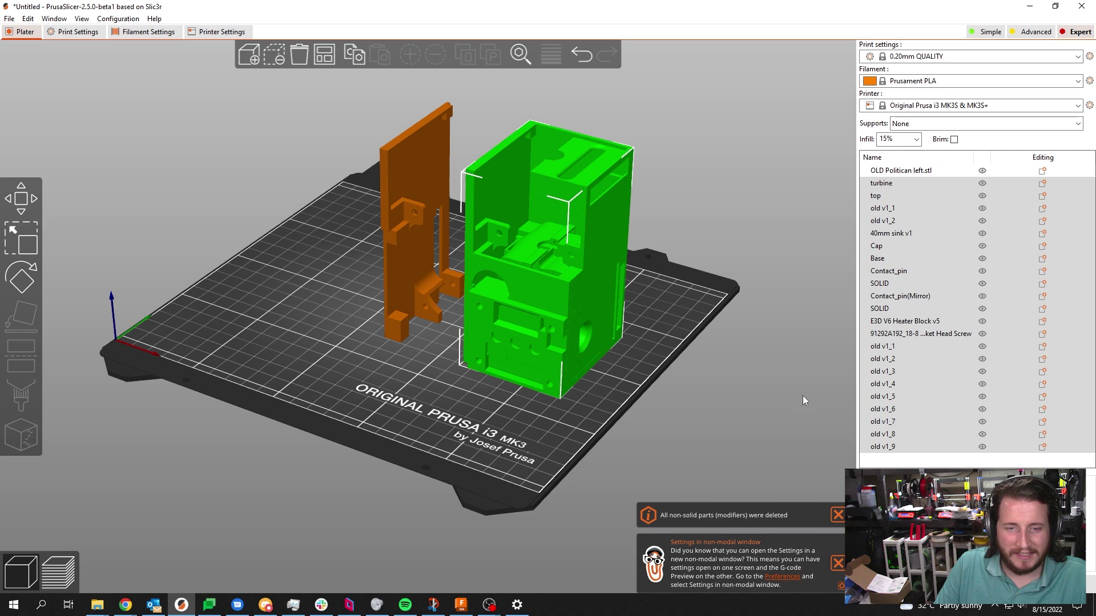
{"action": "left_click", "coordinate": [632, 344]}
{"action": "left_click", "coordinate": [589, 282]}
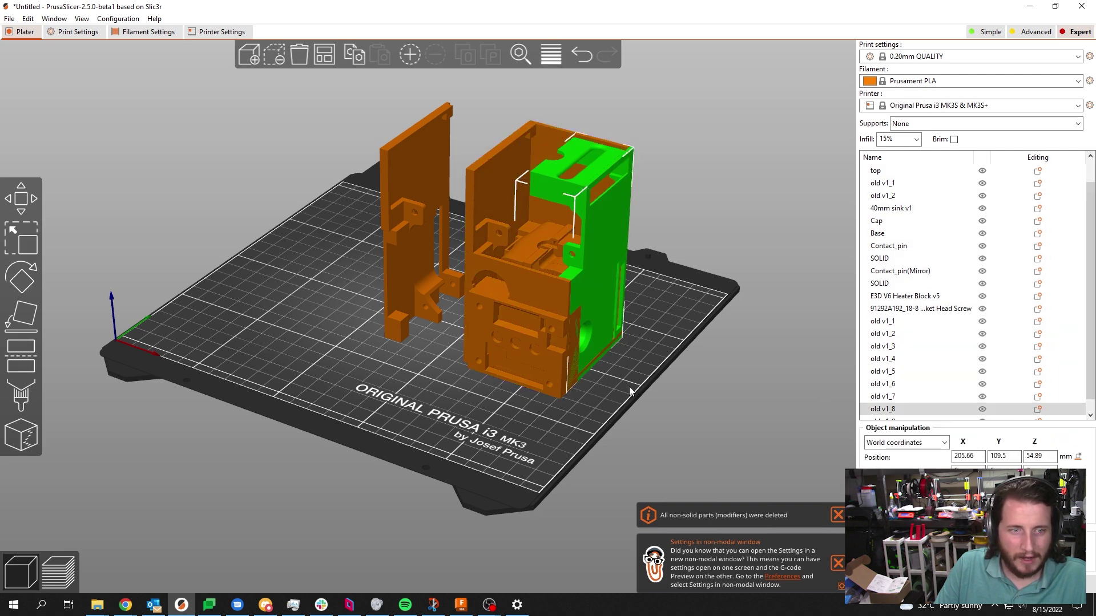
{"action": "left_click_drag", "start_coordinate": [631, 391], "coordinate": [499, 205]}
{"action": "left_click_drag", "start_coordinate": [428, 239], "coordinate": [291, 262]}
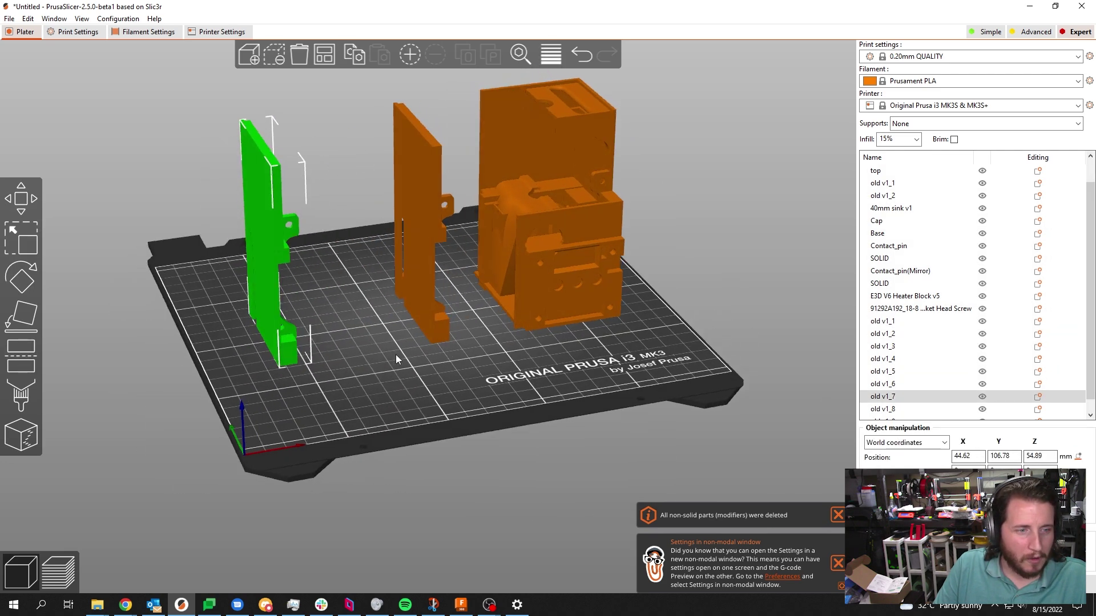
Delete every other assembly part, keeping only OLD Politican left.stl and the old v1_7 panel.
{"action": "left_click_drag", "start_coordinate": [396, 359], "coordinate": [467, 372]}
{"action": "left_click", "coordinate": [888, 384]}
{"action": "scroll", "coordinate": [882, 361], "scroll_direction": "up", "scroll_amount": 1}
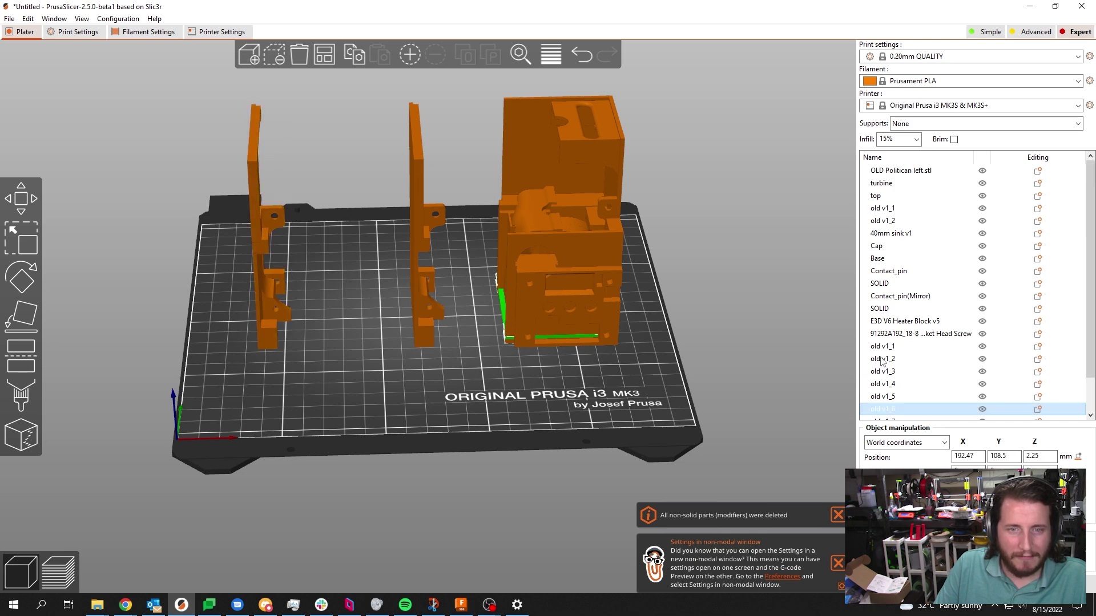
{"action": "left_click", "coordinate": [925, 182], "text": "shift"}
{"action": "key", "text": "Delete"}
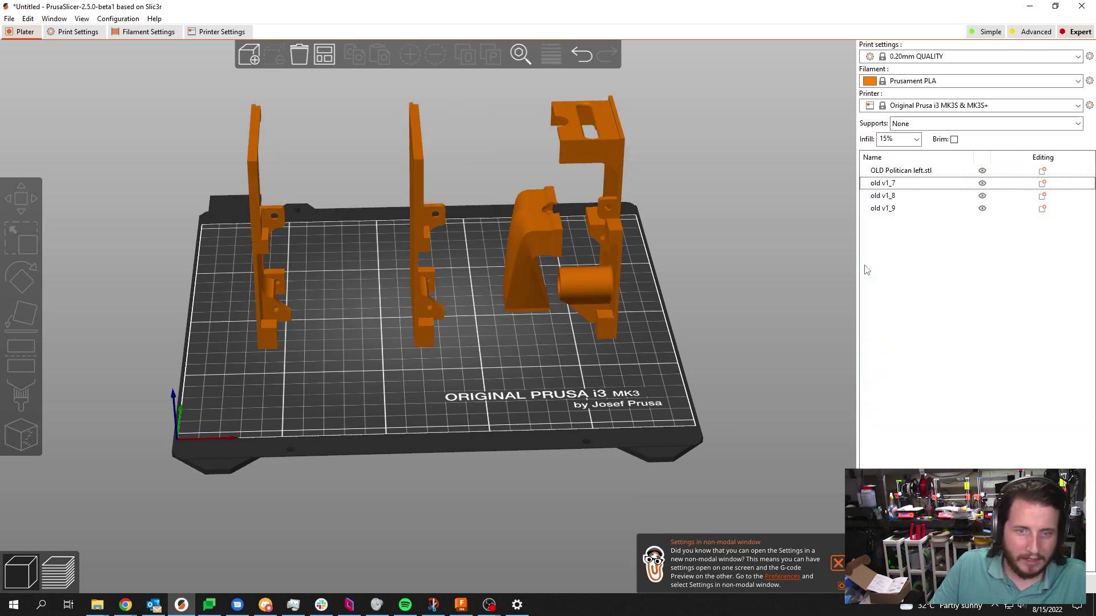
{"action": "left_click", "coordinate": [883, 196]}
{"action": "left_click", "coordinate": [882, 208], "text": "shift"}
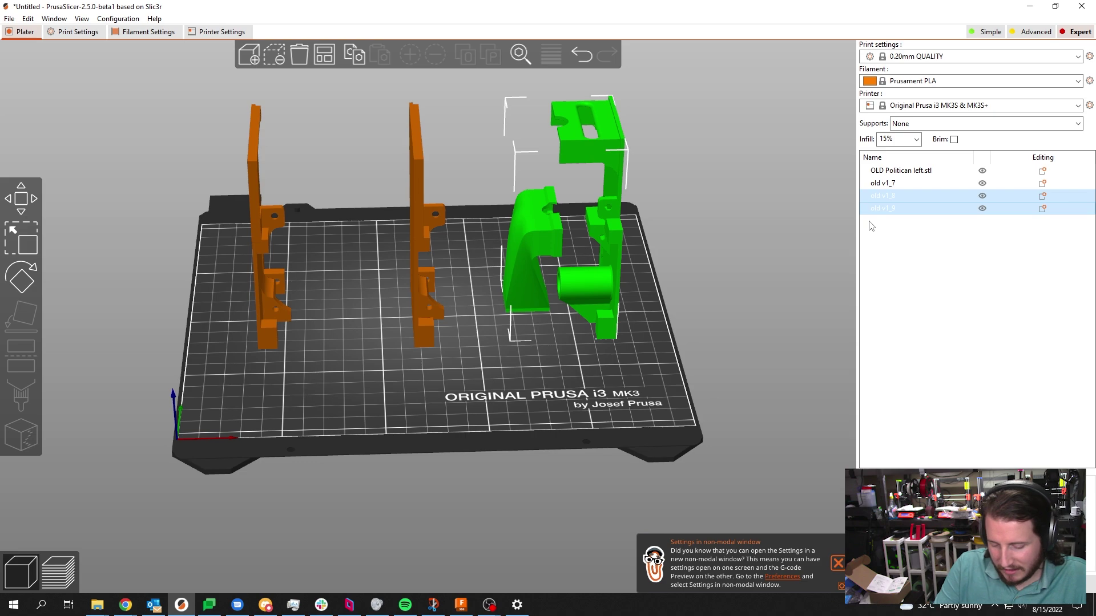
{"action": "key", "text": "Delete"}
Lay both the STL panel and the STEP panel flat on the bed by their large outer faces.
{"action": "left_click_drag", "start_coordinate": [411, 409], "coordinate": [539, 415]}
{"action": "left_click", "coordinate": [536, 237]}
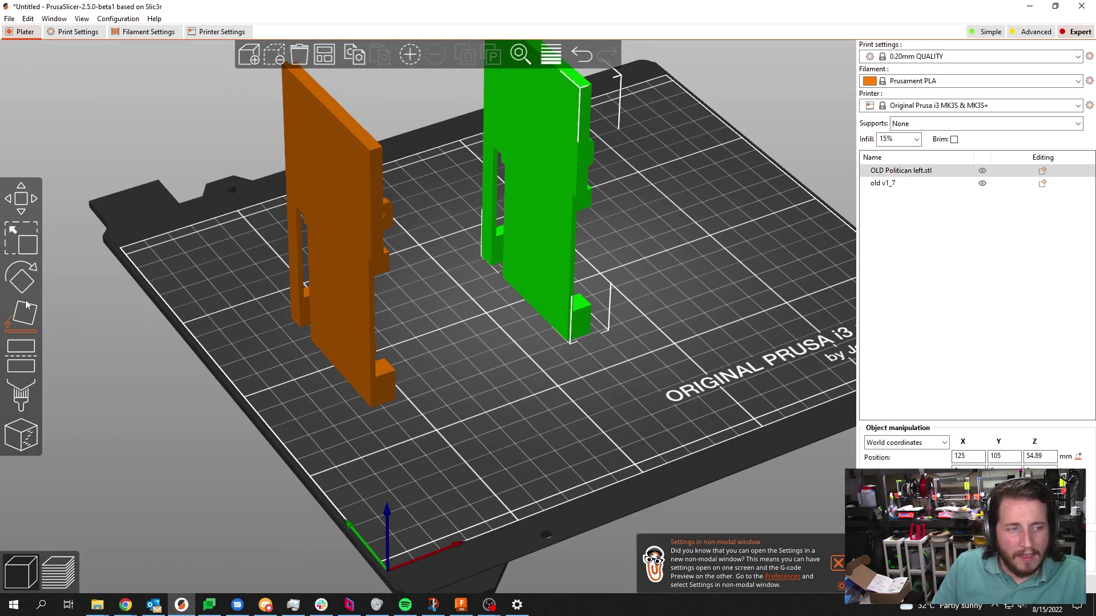
{"action": "left_click", "coordinate": [25, 305]}
{"action": "left_click", "coordinate": [523, 185]}
{"action": "left_click", "coordinate": [337, 248]}
{"action": "left_click", "coordinate": [336, 247]}
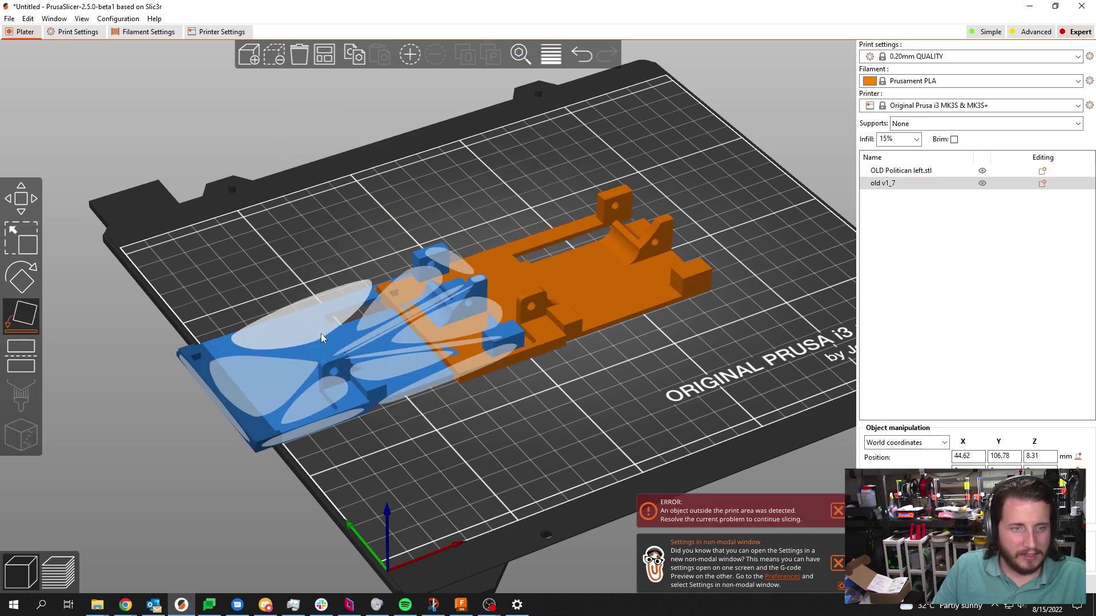
Arrange the two panels automatically within the print area and slice the plate.
{"action": "left_click", "coordinate": [332, 53]}
{"action": "left_click_drag", "start_coordinate": [656, 246], "coordinate": [704, 338]}
{"action": "left_click", "coordinate": [490, 351]}
{"action": "key", "text": "ctrl+r"}
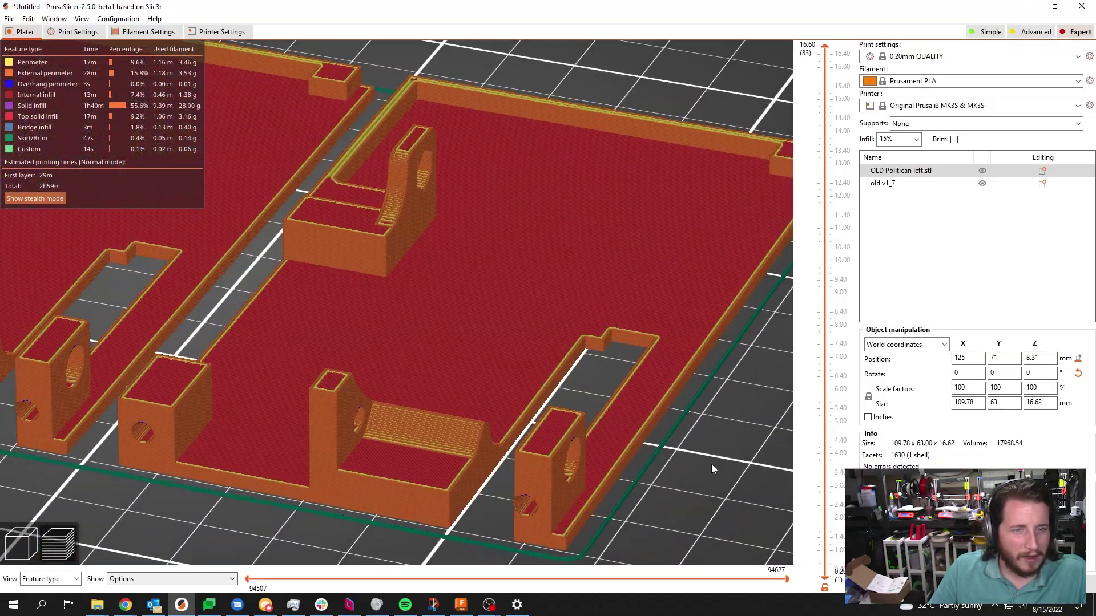
Examine the sliced toolpath preview of both panels from different angles, comparing the STL and STEP versions.
{"action": "middle_click_drag", "start_coordinate": [770, 160], "coordinate": [783, 408]}
{"action": "scroll", "coordinate": [765, 348], "scroll_direction": "down", "scroll_amount": 5}
{"action": "left_click_drag", "start_coordinate": [762, 347], "coordinate": [699, 456]}
{"action": "scroll", "coordinate": [732, 457], "scroll_direction": "up", "scroll_amount": 2}
{"action": "scroll", "coordinate": [732, 457], "scroll_direction": "down", "scroll_amount": 5}
{"action": "left_click_drag", "start_coordinate": [706, 366], "coordinate": [559, 426]}
{"action": "scroll", "coordinate": [555, 431], "scroll_direction": "down", "scroll_amount": 2}
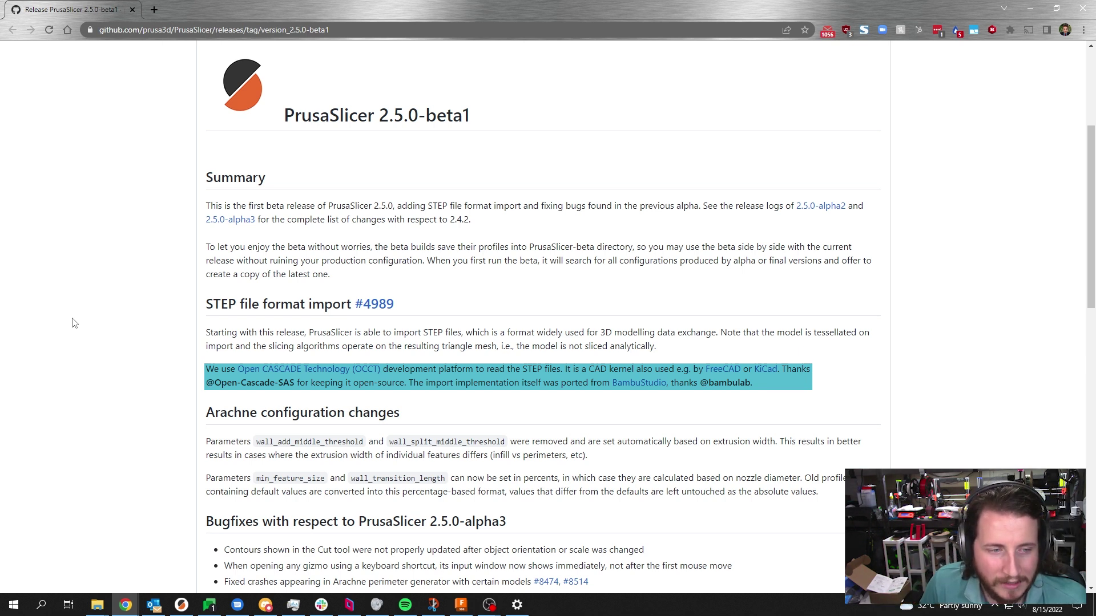
Read the STEP file format import section of the PrusaSlicer 2.5.0-beta1 release notes in the browser.
{"action": "left_click", "coordinate": [73, 323]}
{"action": "scroll", "coordinate": [196, 326], "scroll_direction": "down", "scroll_amount": 1}
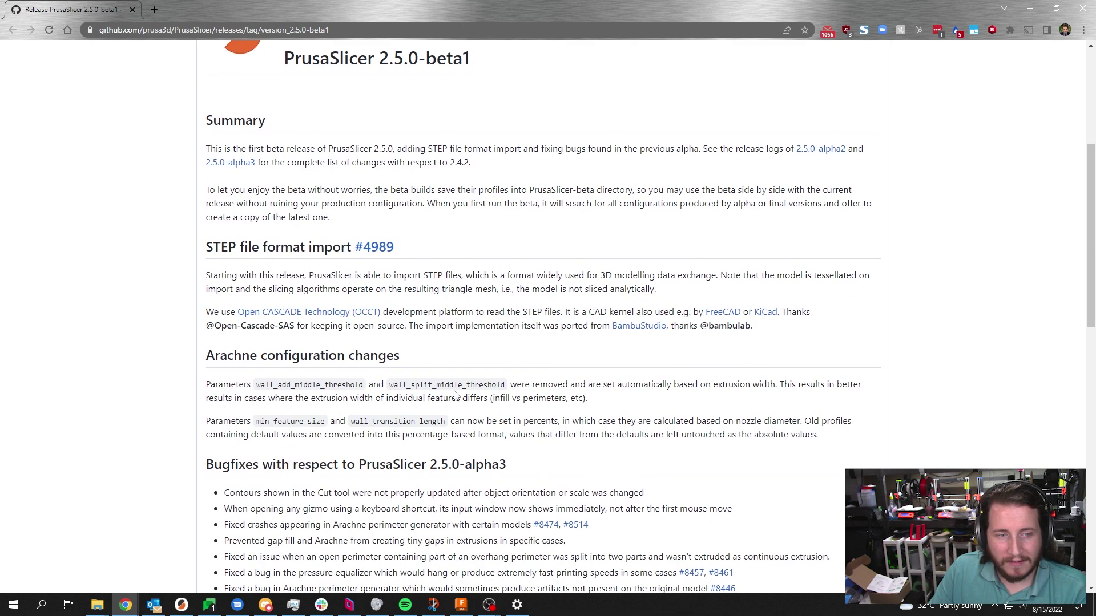
{"action": "left_click_drag", "start_coordinate": [413, 325], "coordinate": [899, 336]}
{"action": "left_click", "coordinate": [943, 338]}
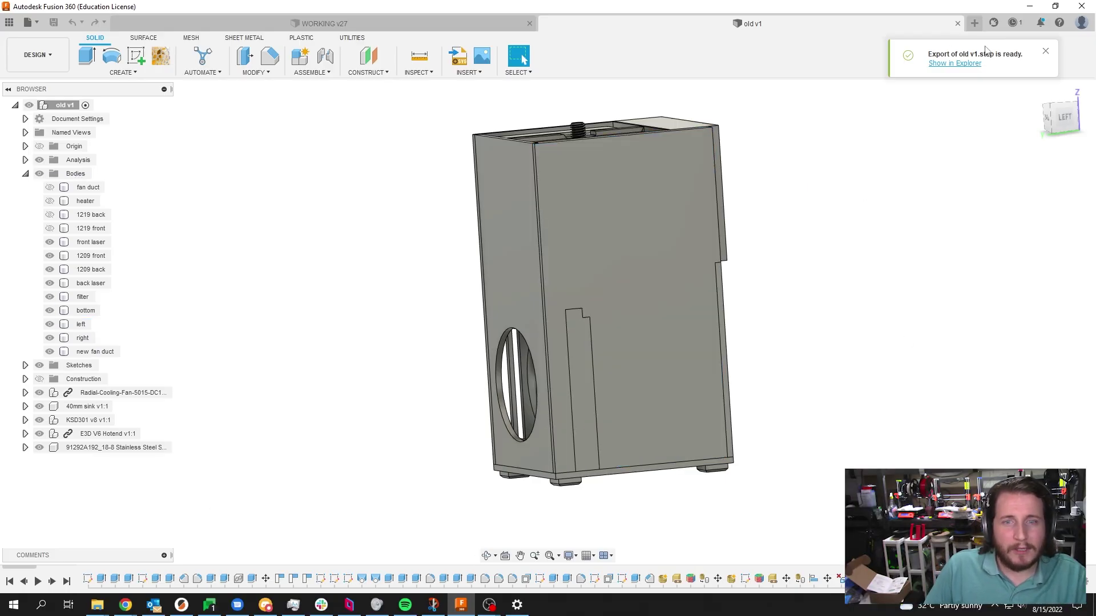
In a new Fusion 360 design, sketch a 100 mm diameter circle centred on the origin in the horizontal plane.
{"action": "left_click", "coordinate": [974, 23]}
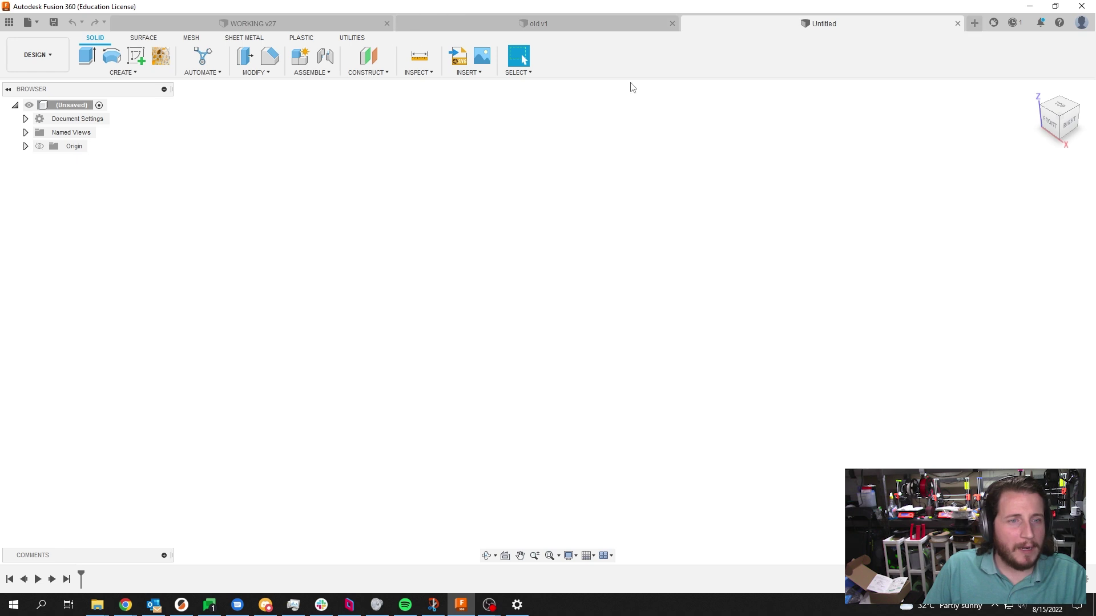
{"action": "left_click", "coordinate": [135, 55]}
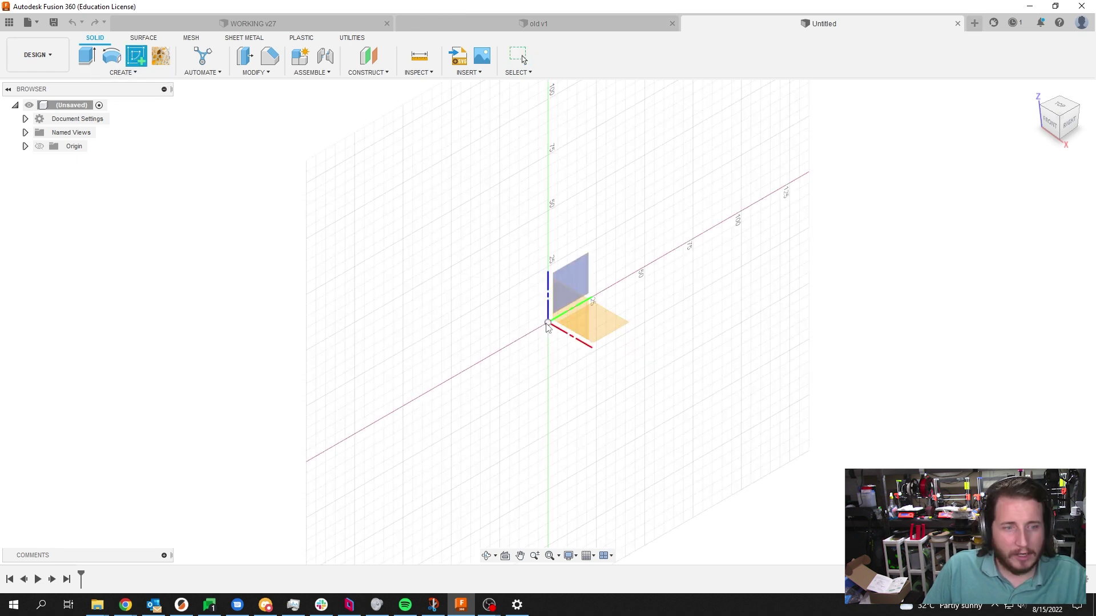
{"action": "left_click", "coordinate": [593, 323]}
{"action": "left_click", "coordinate": [133, 74]}
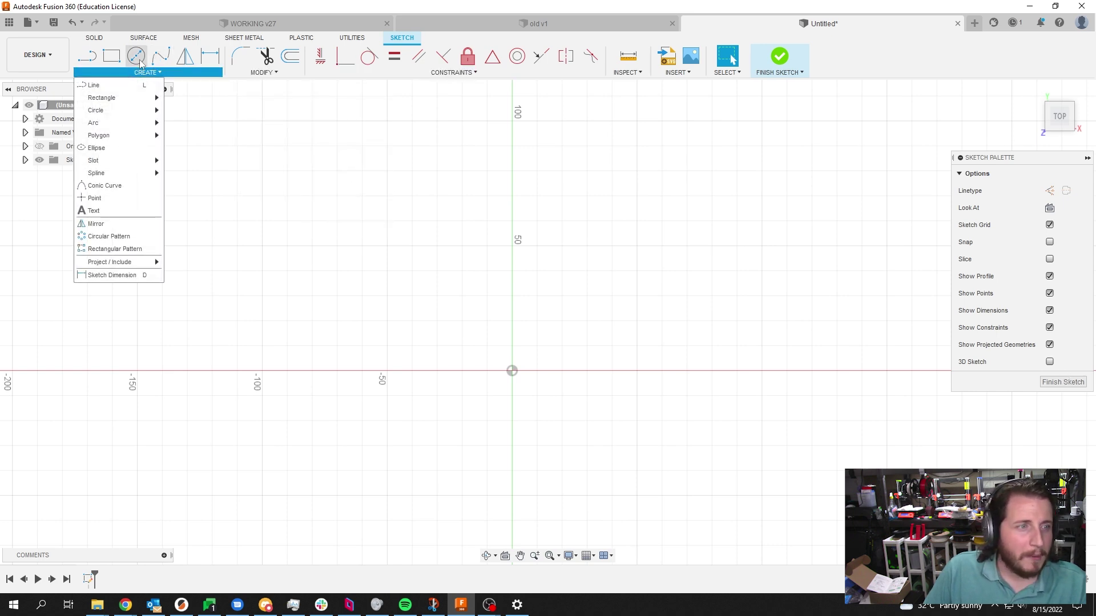
{"action": "key", "text": "c"}
{"action": "left_click", "coordinate": [514, 371]}
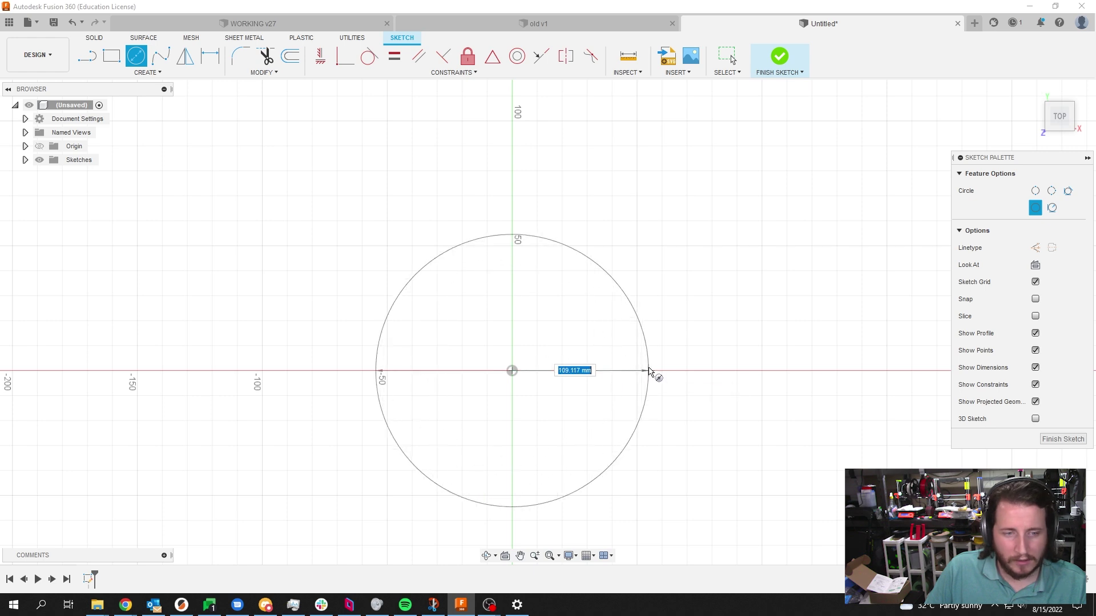
{"action": "type", "text": "100"}
{"action": "key", "text": "Return"}
Draw a horizontal line across the circle's full diameter and finish the sketch.
{"action": "key", "text": "l"}
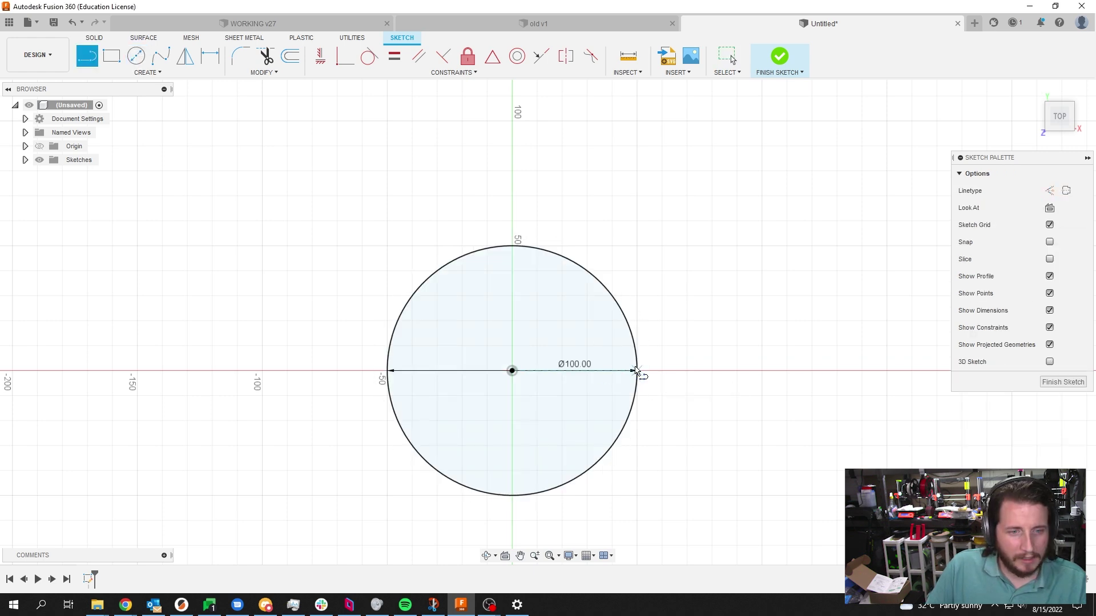
{"action": "left_click_drag", "start_coordinate": [636, 370], "coordinate": [387, 377]}
{"action": "left_click", "coordinate": [779, 55]}
Revolve one half of the circle around the diameter line into a full sphere as a new body.
{"action": "left_click", "coordinate": [111, 55]}
{"action": "left_click", "coordinate": [548, 262]}
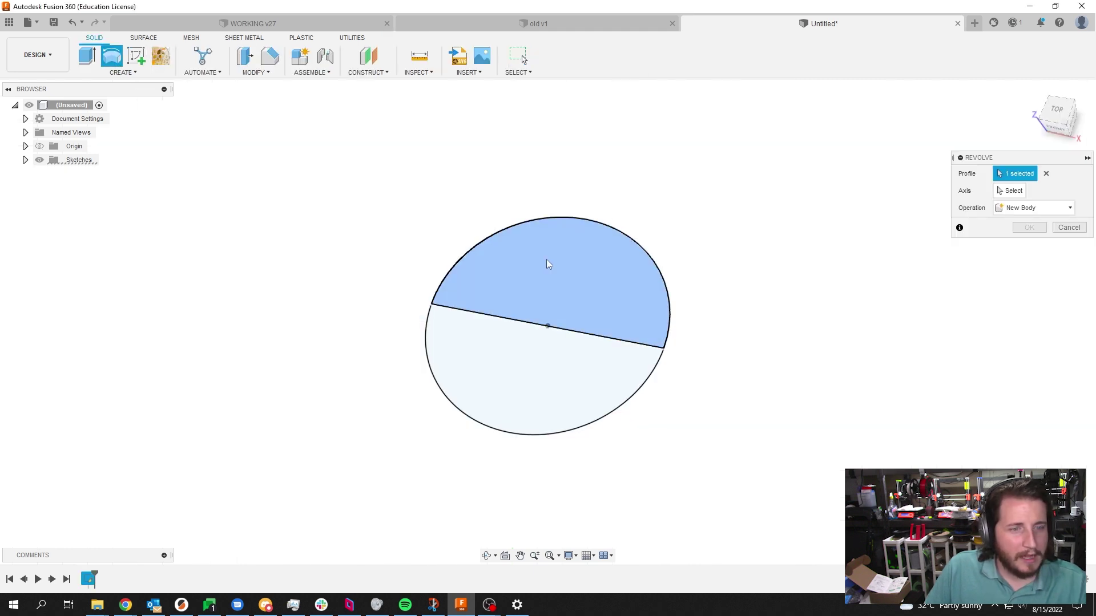
{"action": "left_click", "coordinate": [638, 341]}
{"action": "key", "text": "Return"}
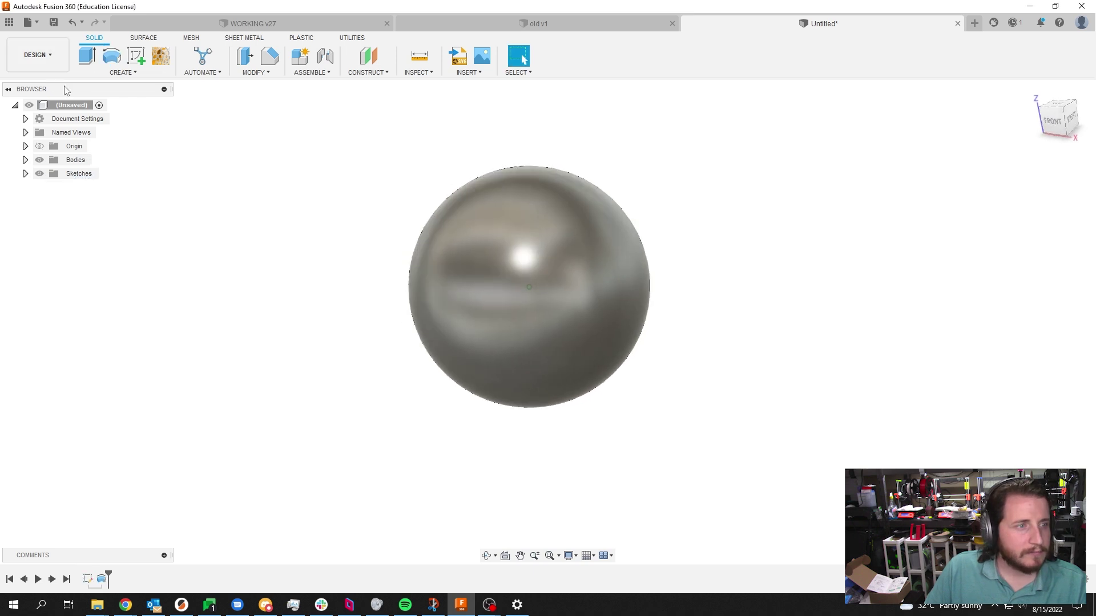
Save the design under the name "sphere".
{"action": "left_click", "coordinate": [53, 23]}
{"action": "type", "text": "sphere"}
{"action": "key", "text": "Return"}
Save the whole sphere design as a mesh file using the current mesh settings.
{"action": "right_click", "coordinate": [74, 104]}
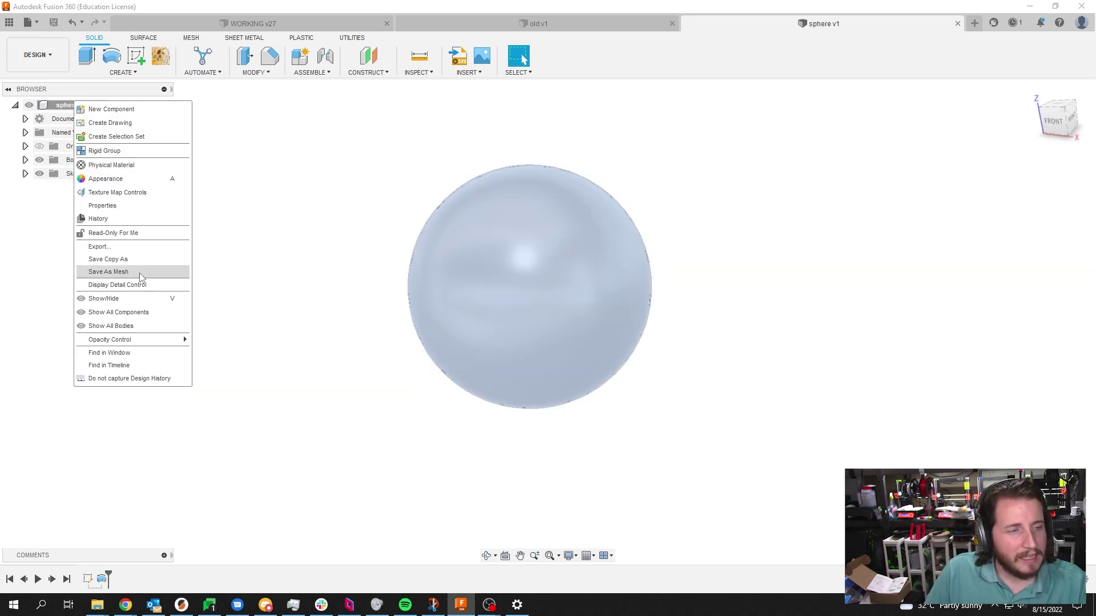
{"action": "left_click", "coordinate": [139, 272]}
{"action": "left_click", "coordinate": [1028, 353]}
{"action": "left_click", "coordinate": [448, 301]}
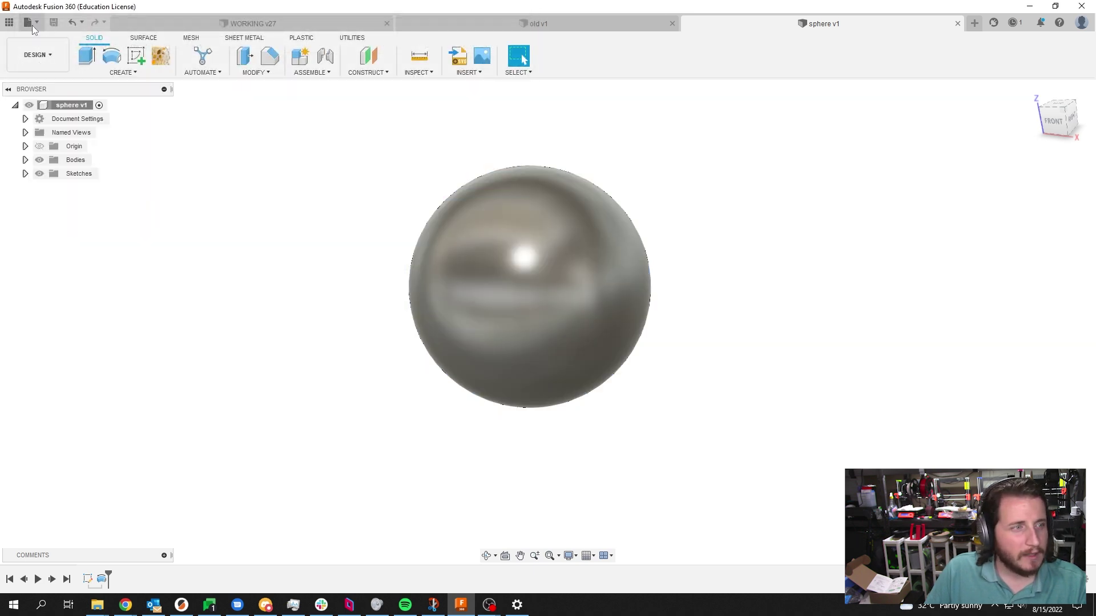
Export the sphere design to a file.
{"action": "left_click", "coordinate": [29, 22]}
{"action": "left_click", "coordinate": [90, 181]}
{"action": "left_click", "coordinate": [725, 320]}
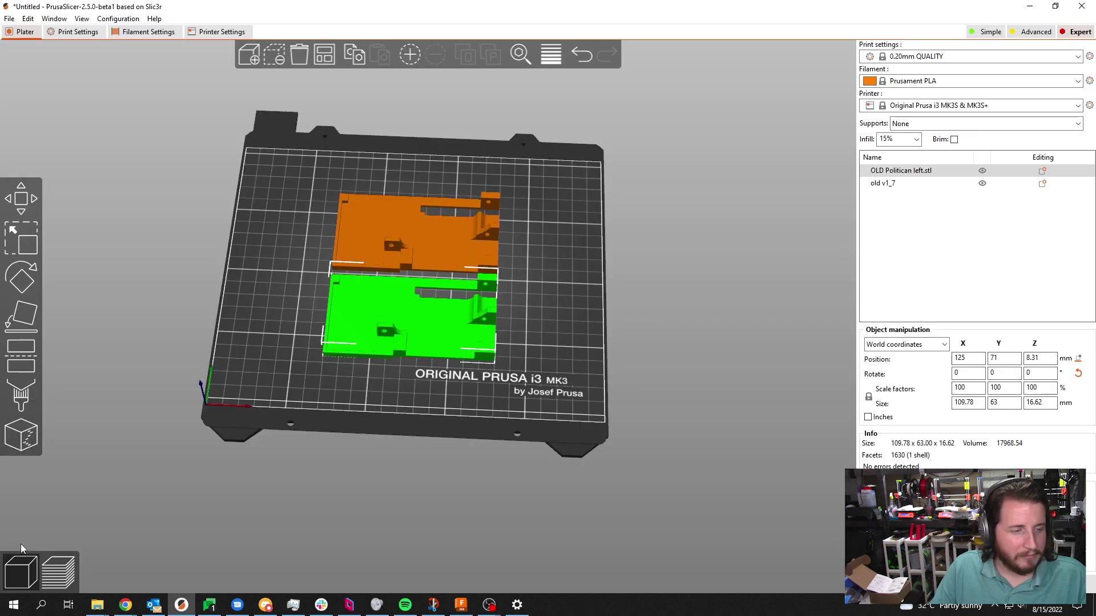
Import the exported sphere v1 STEP and STL files from the Downloads folder onto the build plate.
{"action": "left_click_drag", "start_coordinate": [309, 425], "coordinate": [245, 522]}
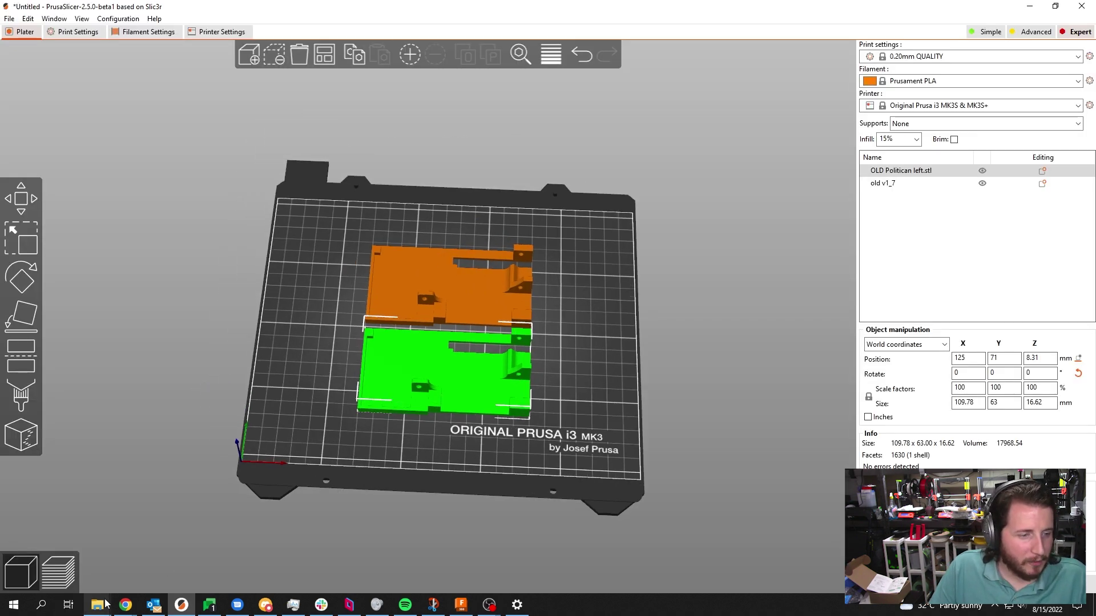
{"action": "left_click", "coordinate": [97, 548]}
{"action": "left_click", "coordinate": [230, 422]}
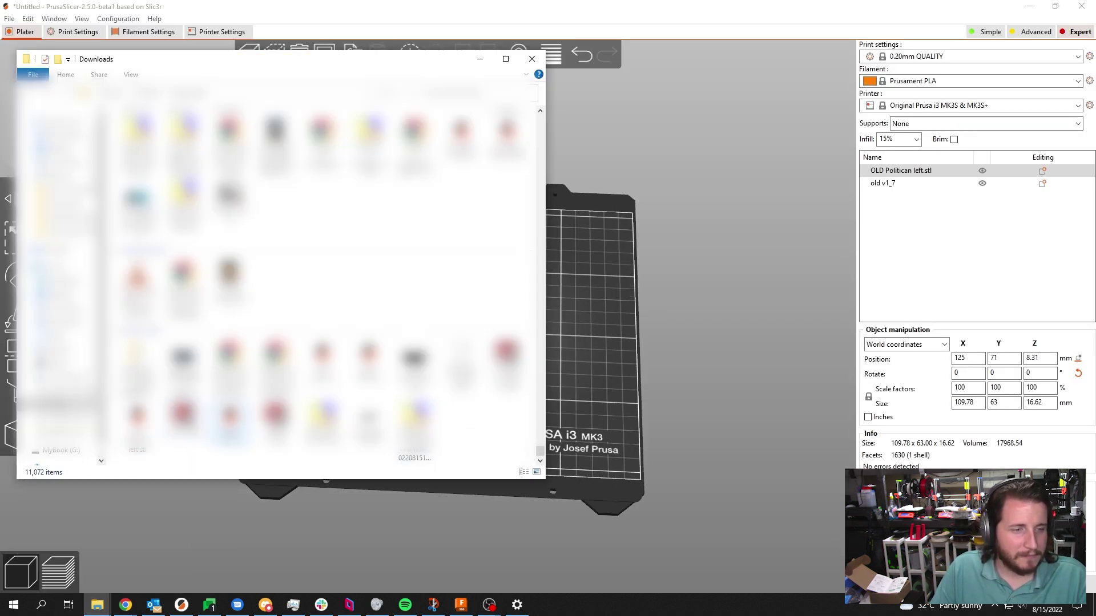
{"action": "left_click_drag", "start_coordinate": [230, 422], "coordinate": [318, 359]}
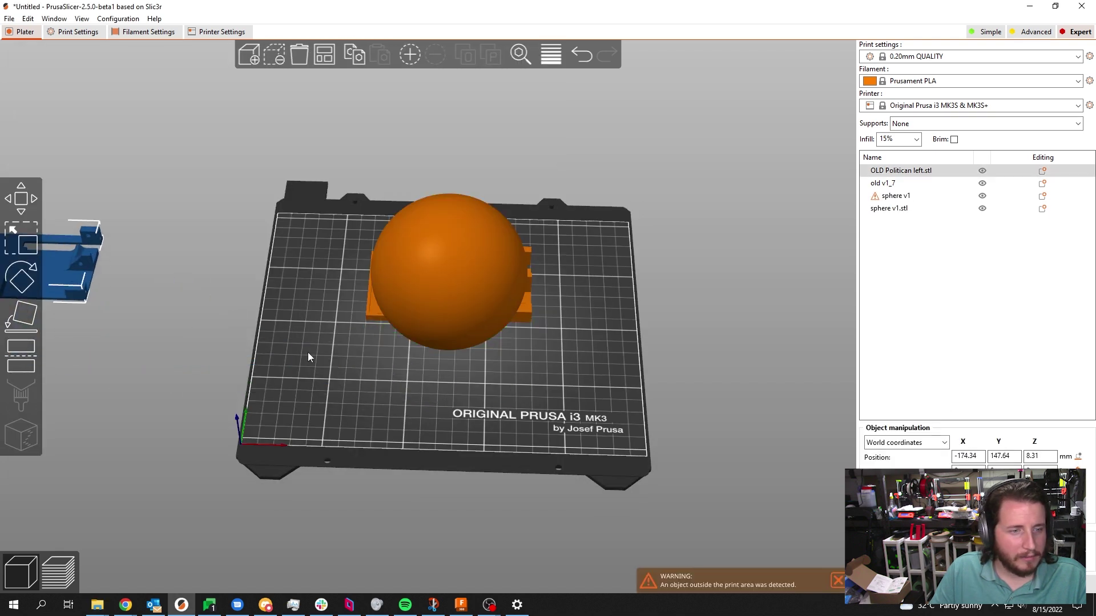
Move the enclosure panels off the print bed and arrange the two spheres side by side on it.
{"action": "left_click_drag", "start_coordinate": [371, 320], "coordinate": [23, 146]}
{"action": "left_click", "coordinate": [416, 298]}
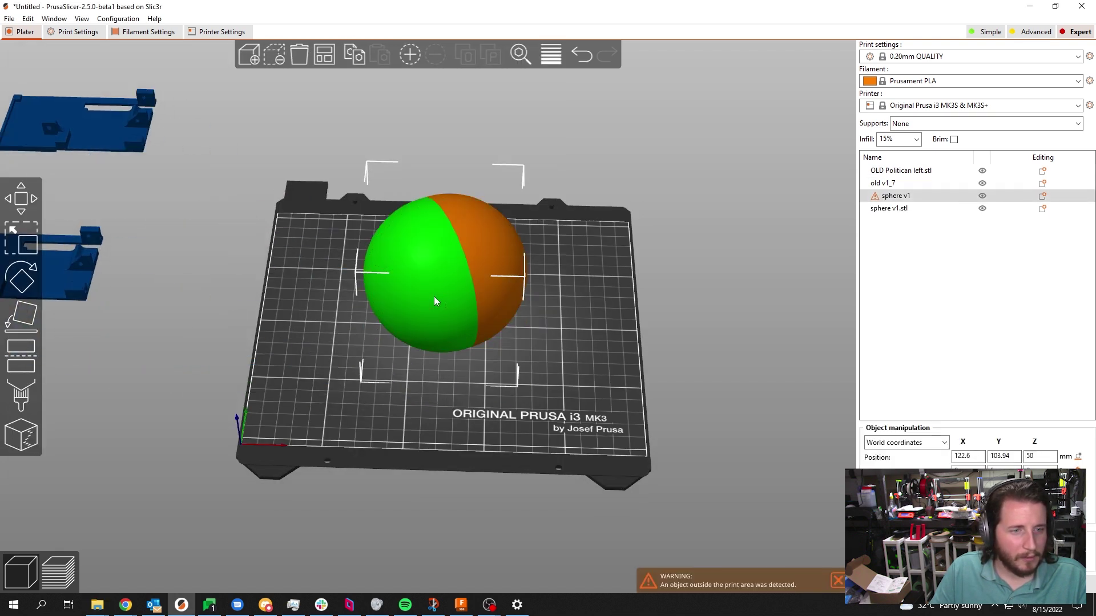
{"action": "left_click_drag", "start_coordinate": [415, 303], "coordinate": [309, 326]}
{"action": "key", "text": "a"}
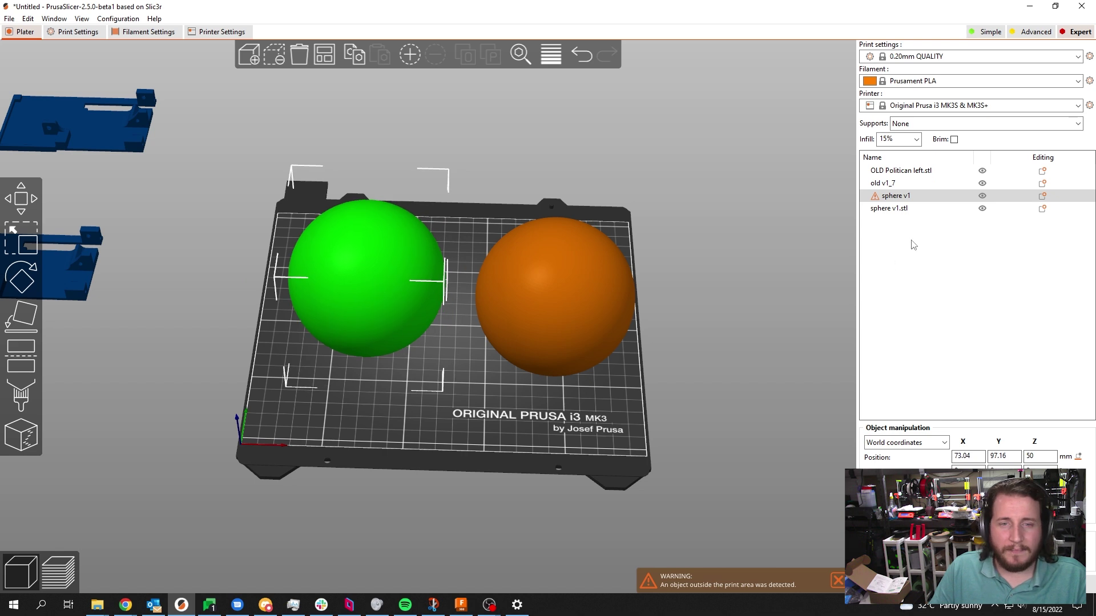
Compare the surface smoothness of the STL sphere with that of the STEP sphere up close.
{"action": "left_click", "coordinate": [888, 209]}
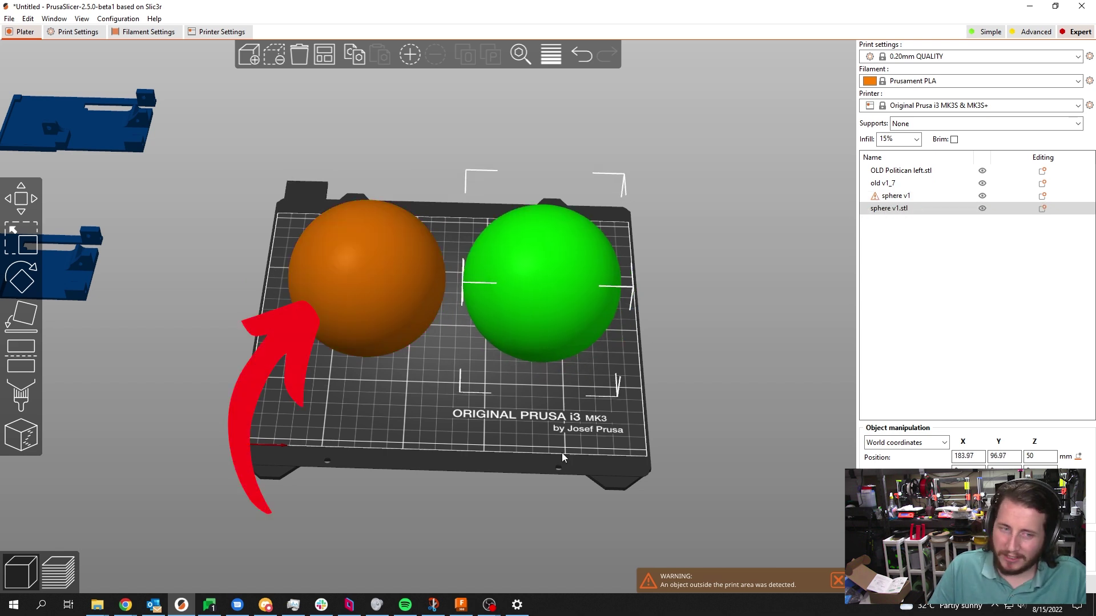
{"action": "scroll", "coordinate": [535, 417], "scroll_direction": "up", "scroll_amount": 5}
{"action": "scroll", "coordinate": [401, 478], "scroll_direction": "up", "scroll_amount": 3}
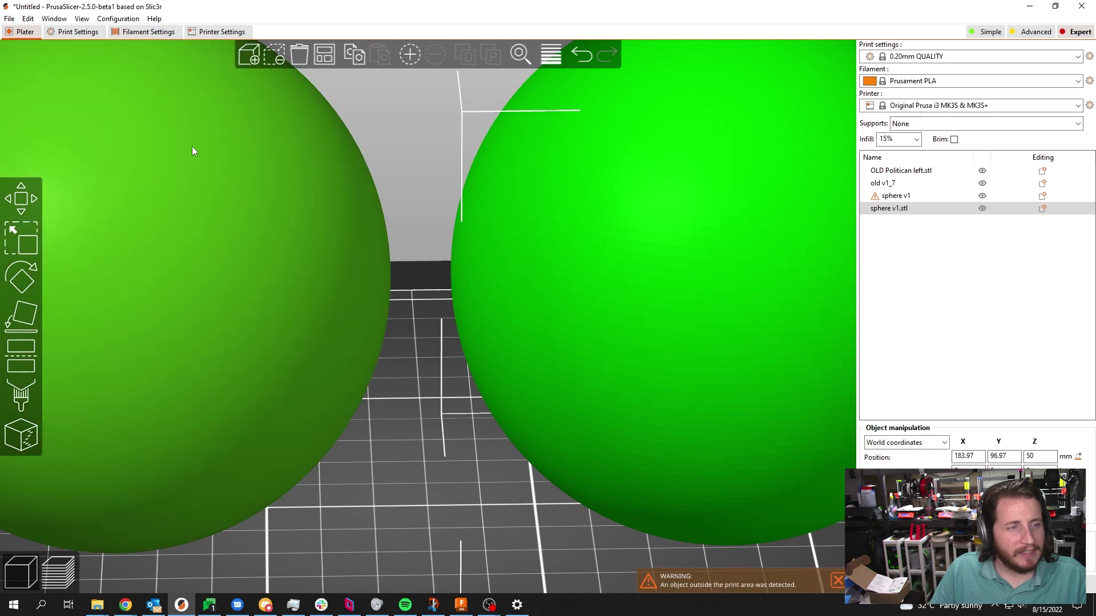
{"action": "left_click", "coordinate": [305, 221]}
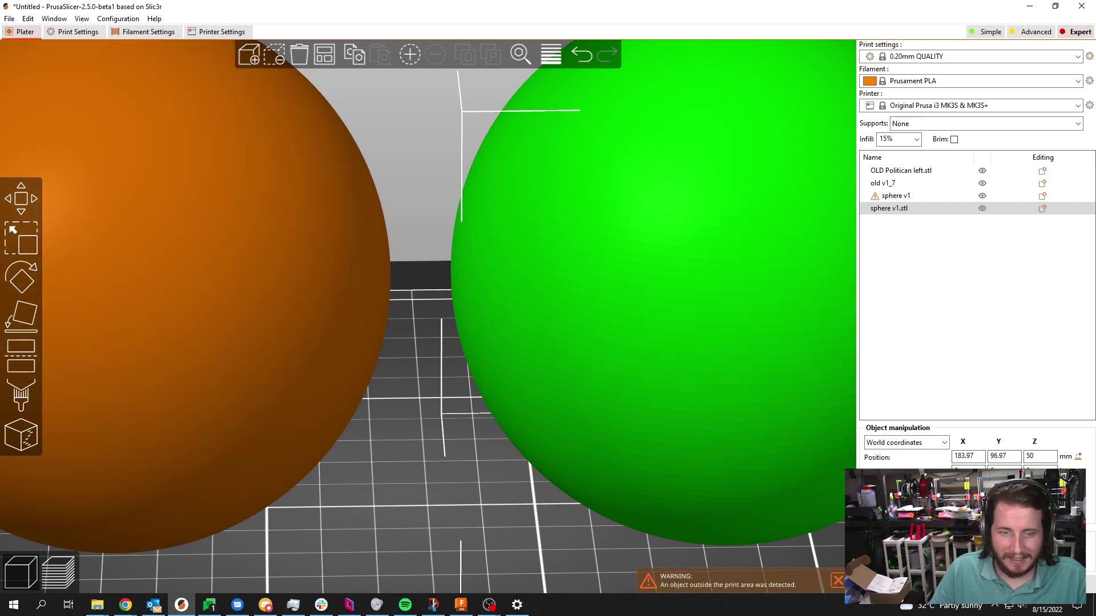
Slice both spheres with the 0.20mm QUALITY profile and inspect their toolpath preview.
{"action": "key", "text": "ctrl+r"}
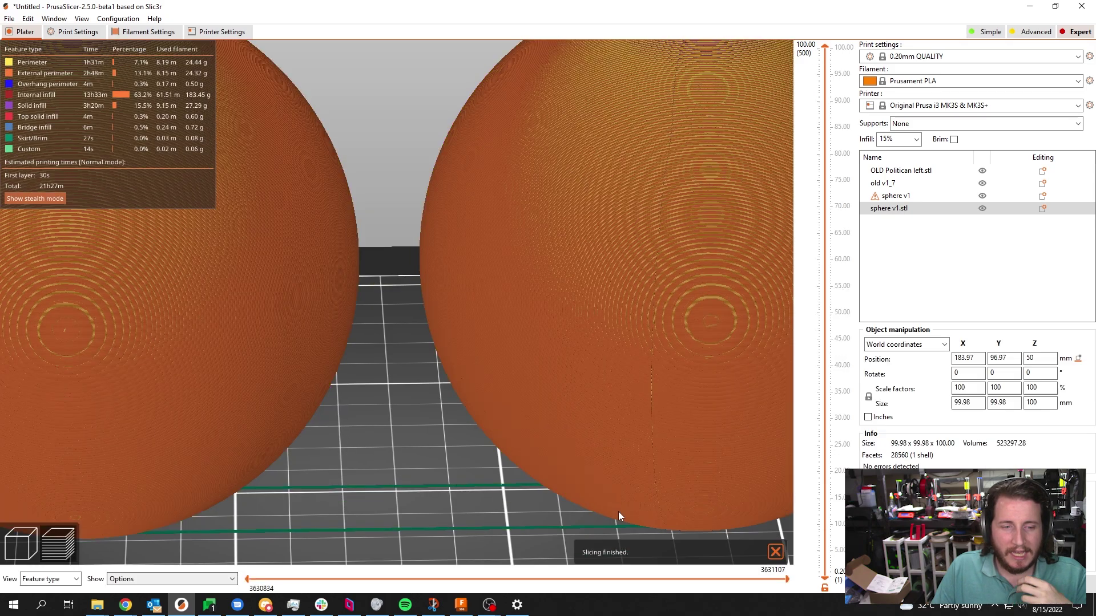
{"action": "scroll", "coordinate": [433, 416], "scroll_direction": "down", "scroll_amount": 3}
{"action": "scroll", "coordinate": [431, 416], "scroll_direction": "down", "scroll_amount": 2}
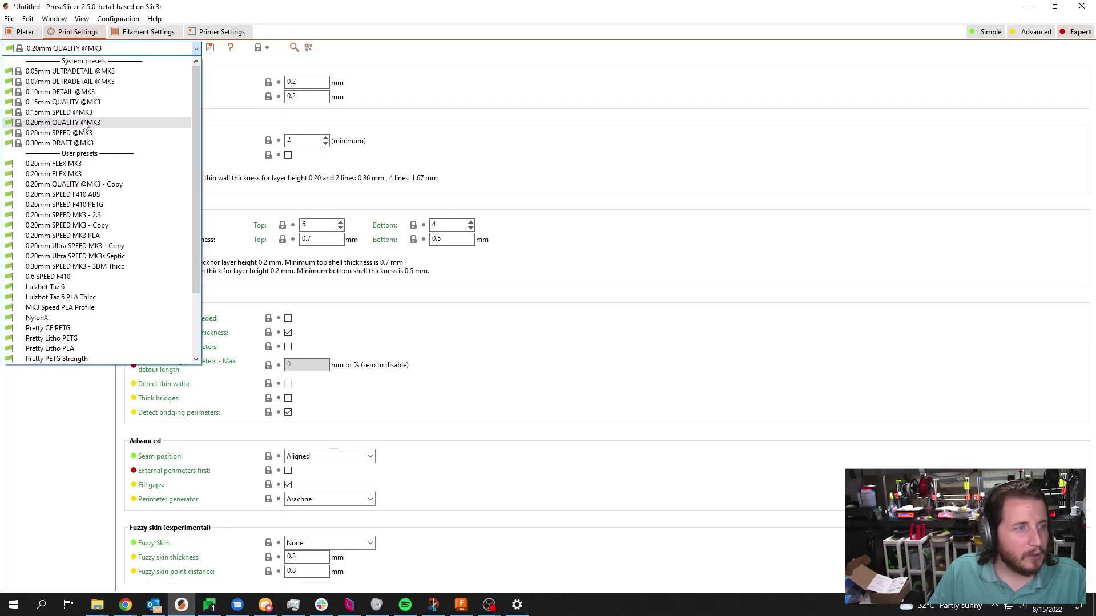
Switch the print profile to 0.05mm ULTRADETAIL with 5% infill and slice the spheres again.
{"action": "left_click", "coordinate": [86, 71]}
{"action": "left_click", "coordinate": [23, 32]}
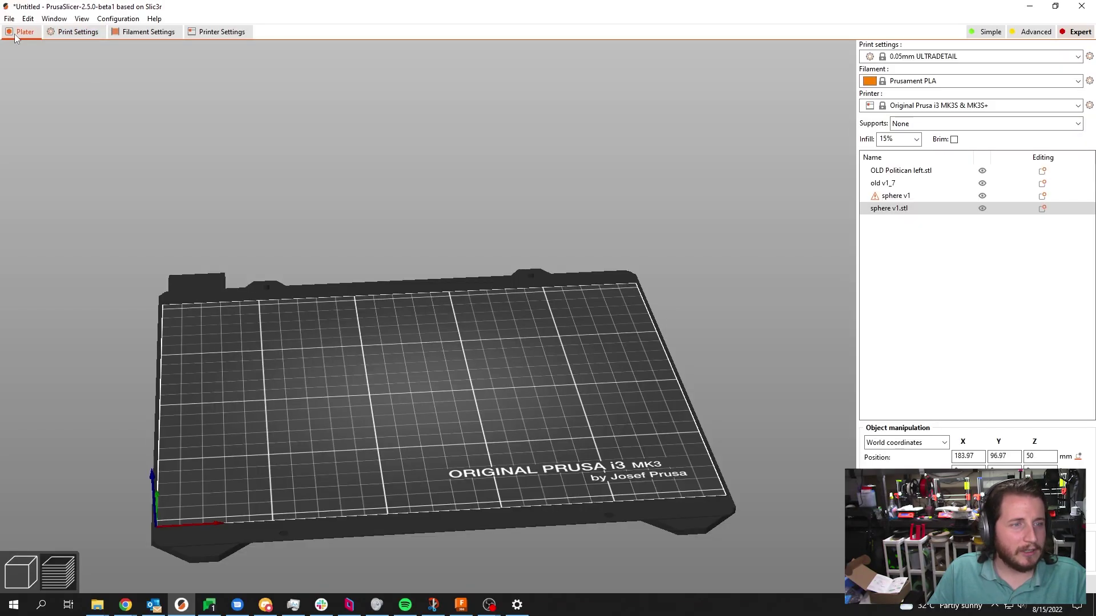
{"action": "scroll", "coordinate": [913, 143], "scroll_direction": "up", "scroll_amount": 2}
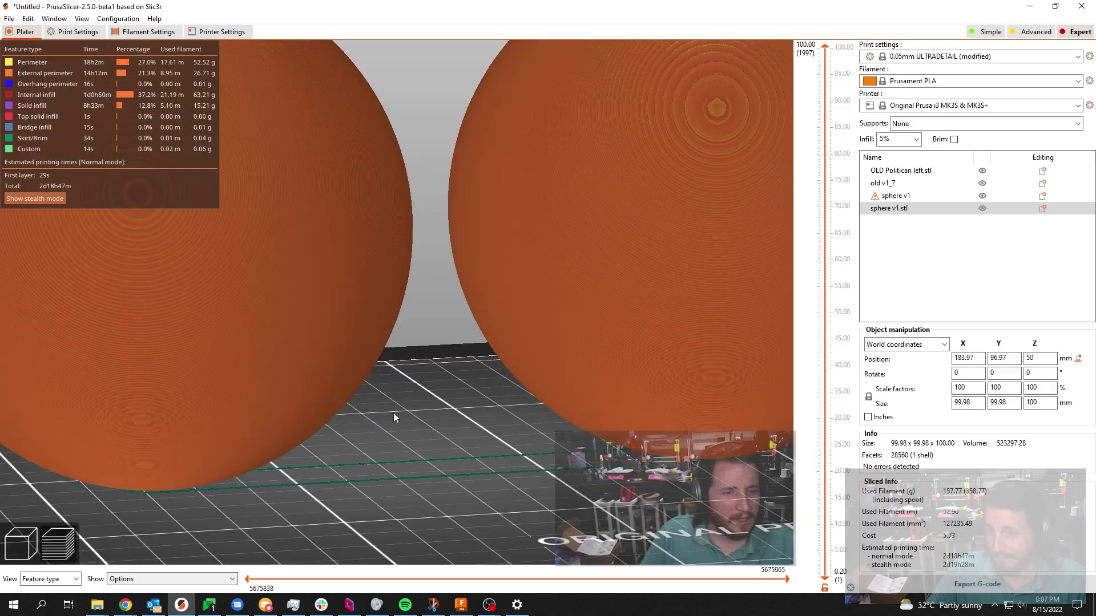
Examine the sliced surfaces of both spheres up close and from above, stepping down through the layers.
{"action": "scroll", "coordinate": [403, 387], "scroll_direction": "up", "scroll_amount": 5}
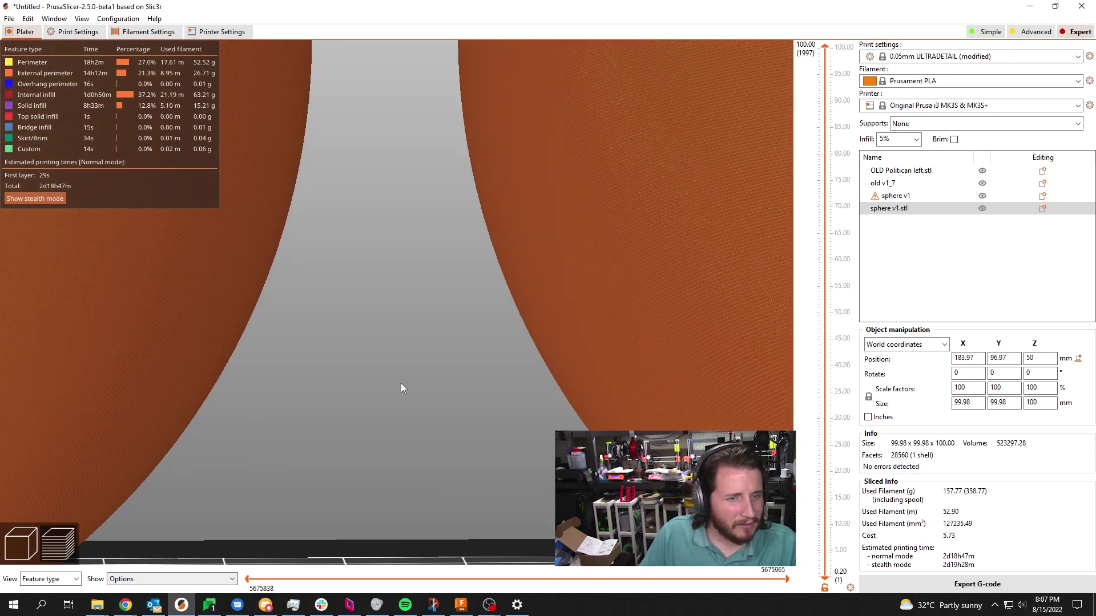
{"action": "scroll", "coordinate": [401, 383], "scroll_direction": "down", "scroll_amount": 5}
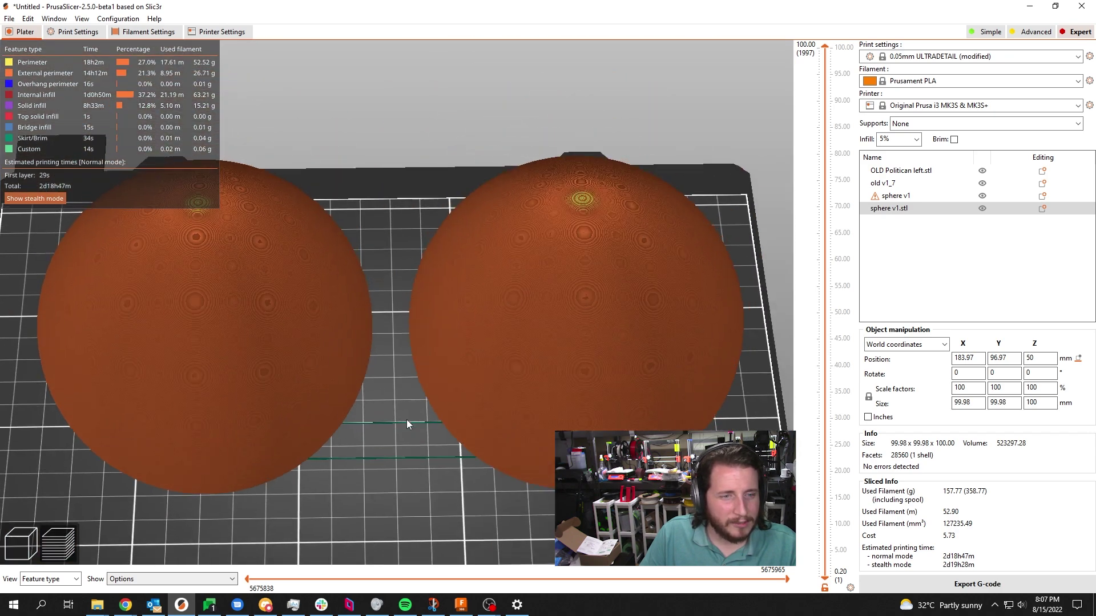
{"action": "left_click_drag", "start_coordinate": [406, 420], "coordinate": [779, 243]}
{"action": "scroll", "coordinate": [405, 428], "scroll_direction": "up", "scroll_amount": 3}
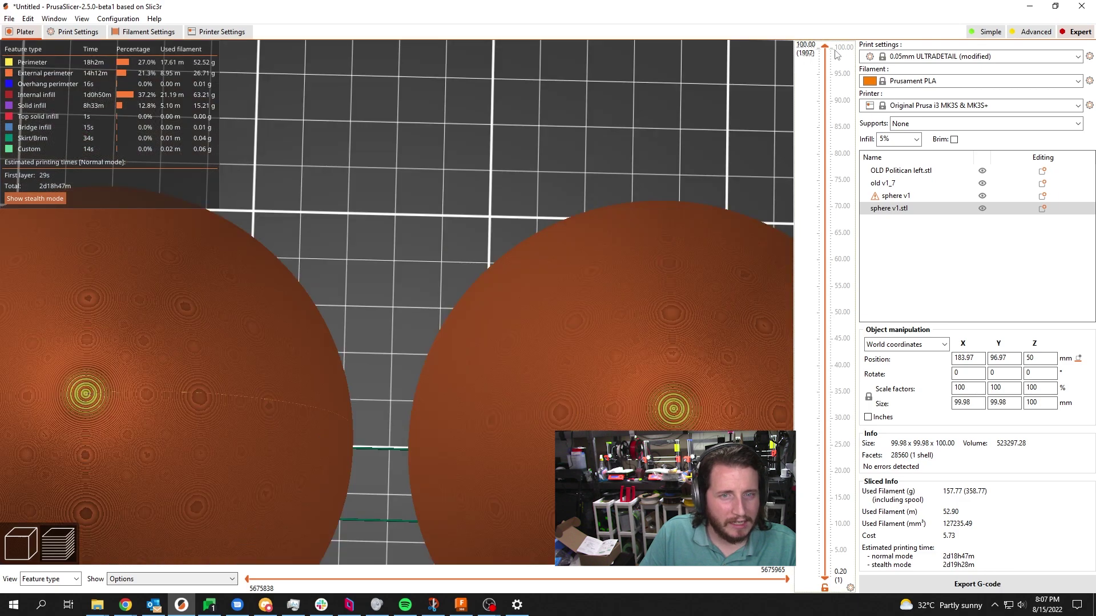
{"action": "left_click_drag", "start_coordinate": [825, 46], "coordinate": [722, 323]}
{"action": "scroll", "coordinate": [723, 323], "scroll_direction": "down", "scroll_amount": 3}
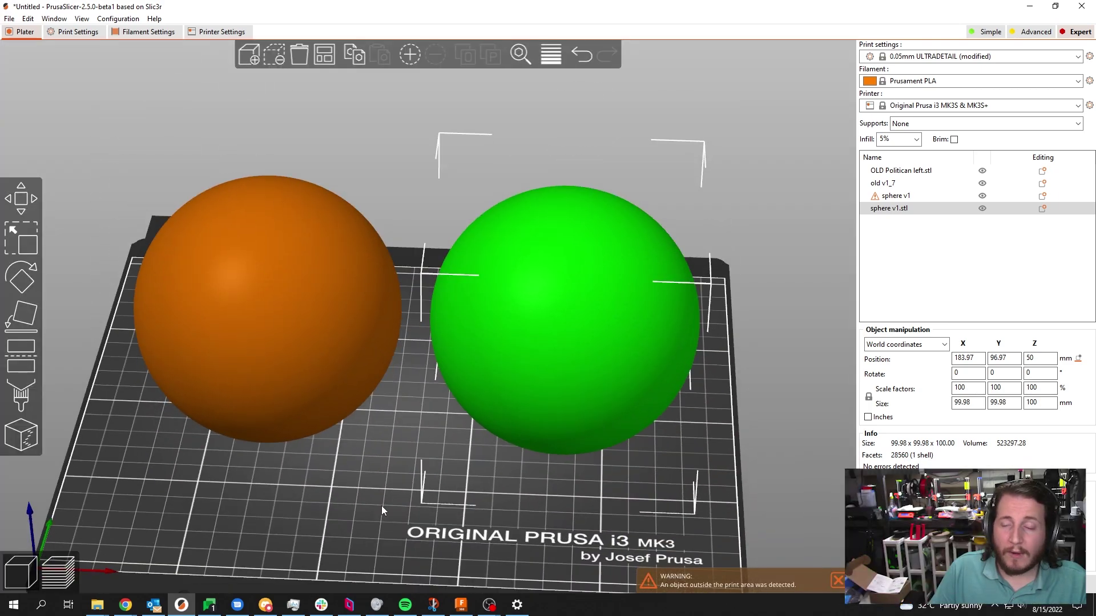
Cut the STL sphere at a height of 50 mm, keeping only the upper part.
{"action": "scroll", "coordinate": [381, 505], "scroll_direction": "down", "scroll_amount": 4}
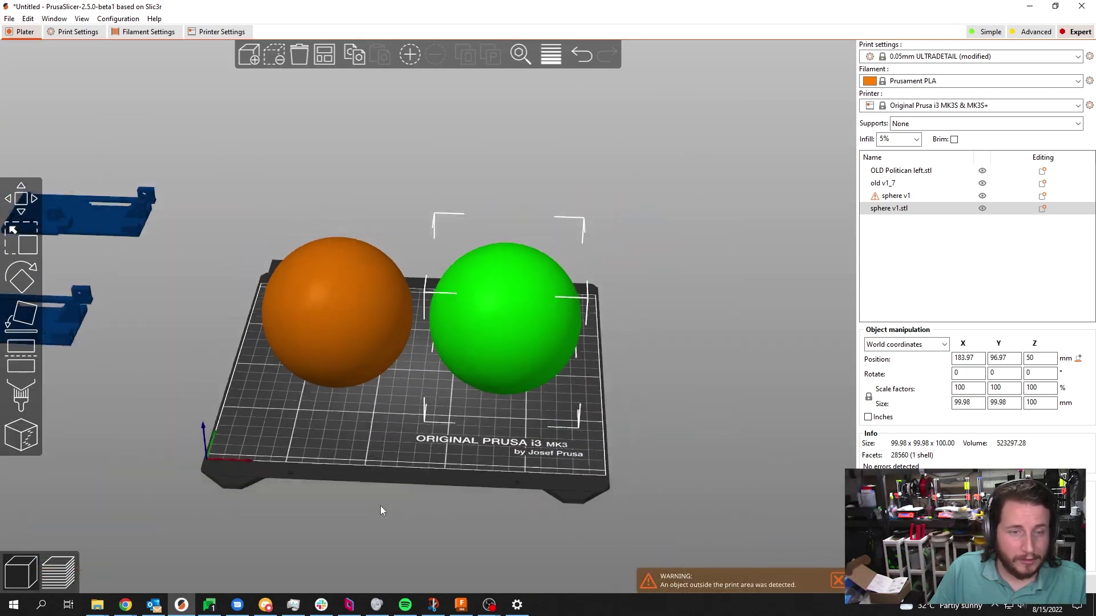
{"action": "left_click", "coordinate": [20, 364]}
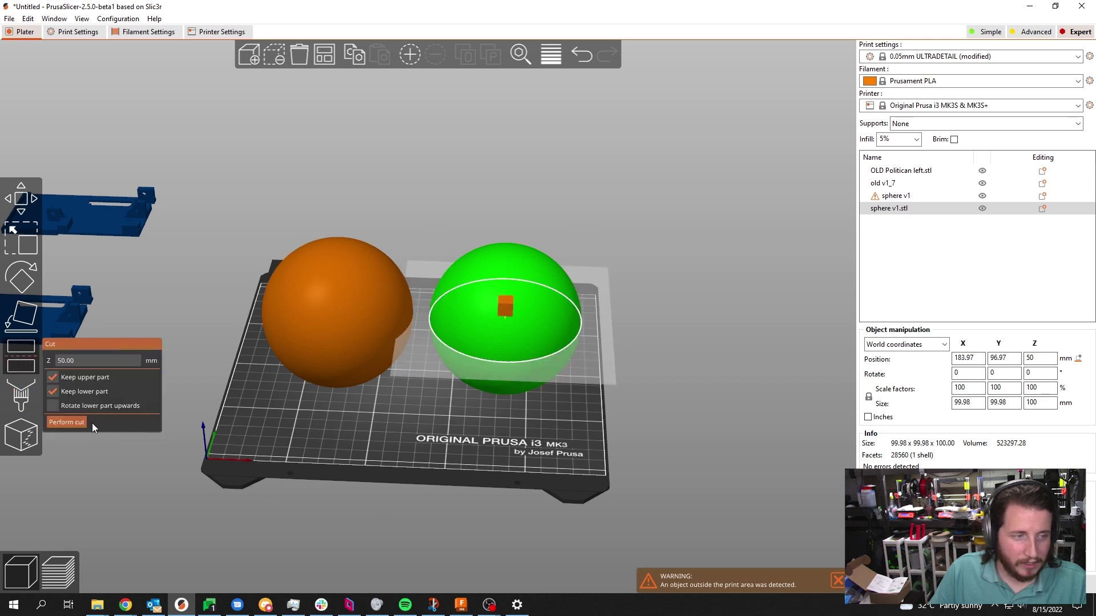
{"action": "left_click", "coordinate": [56, 394]}
{"action": "left_click", "coordinate": [67, 422]}
Cut the STEP sphere at a height of 50 mm, keeping only the upper part.
{"action": "left_click", "coordinate": [21, 397]}
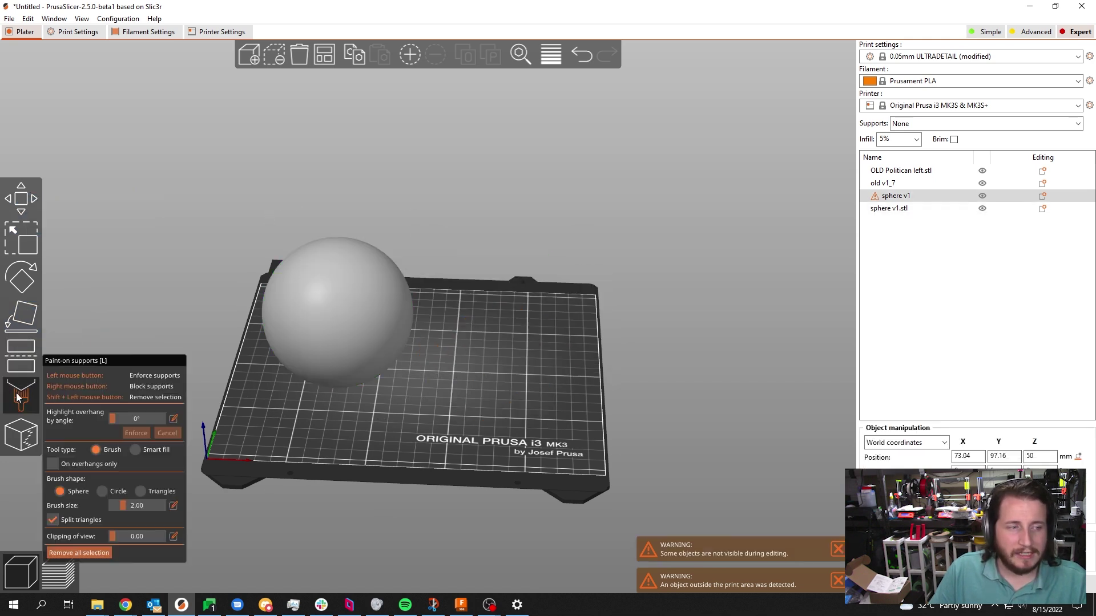
{"action": "left_click", "coordinate": [18, 368]}
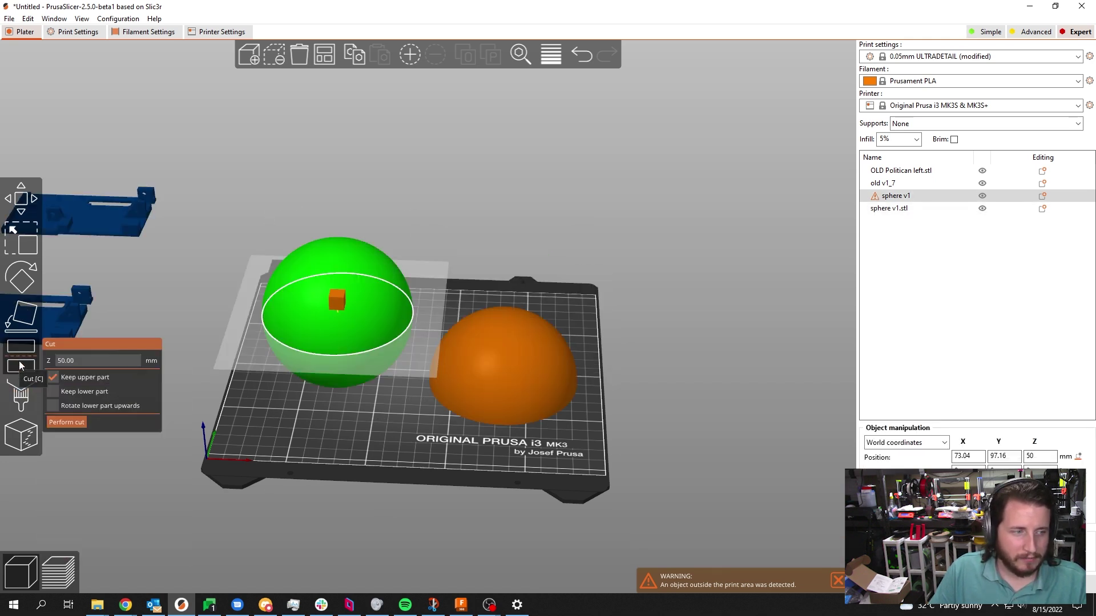
{"action": "left_click", "coordinate": [64, 421]}
Slice the two half spheres with the 0.05mm ULTRADETAIL profile and show the toolpath preview.
{"action": "left_click_drag", "start_coordinate": [371, 476], "coordinate": [475, 454]}
{"action": "left_click", "coordinate": [495, 386]}
{"action": "key", "text": "Tab"}
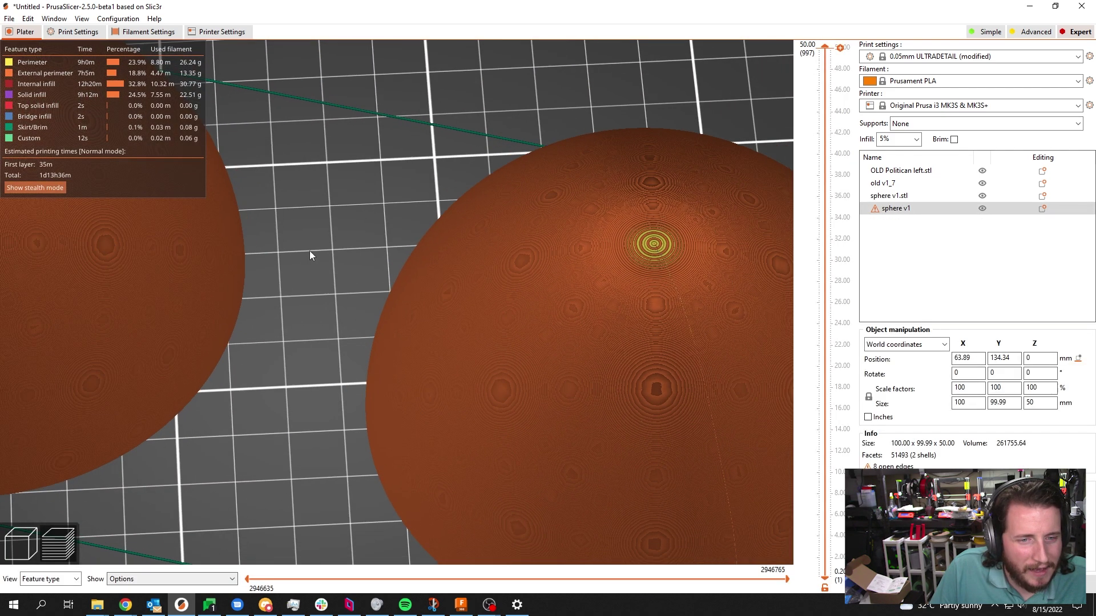
Examine the sliced domes of both half spheres, comparing the ring patterns at the top and along the sides.
{"action": "scroll", "coordinate": [327, 241], "scroll_direction": "up", "scroll_amount": 3}
{"action": "middle_click_drag", "start_coordinate": [639, 183], "coordinate": [110, 281]}
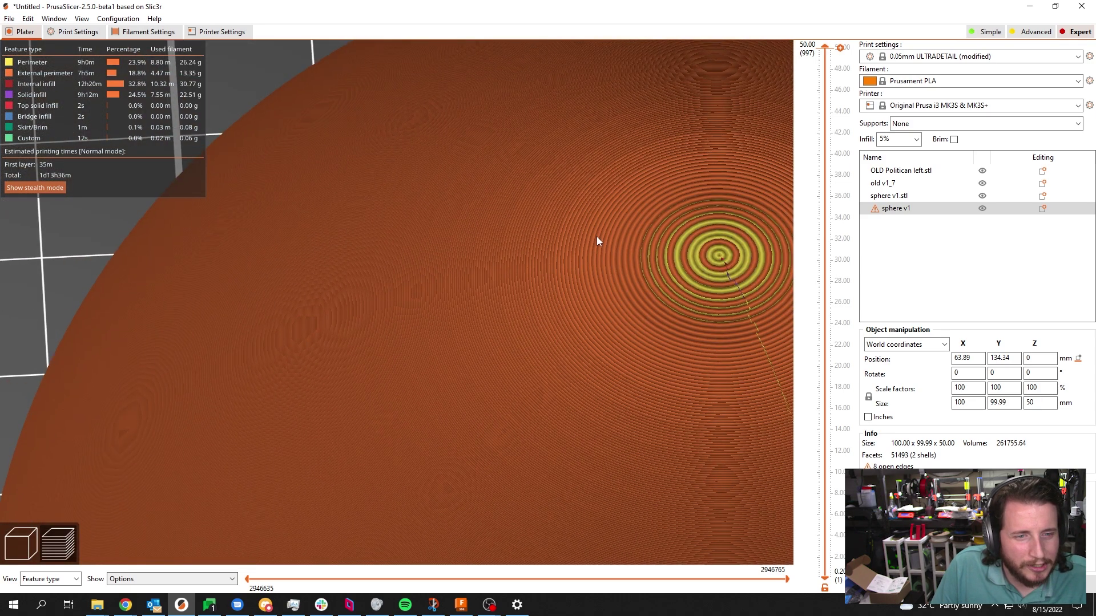
{"action": "scroll", "coordinate": [39, 293], "scroll_direction": "down", "scroll_amount": 5}
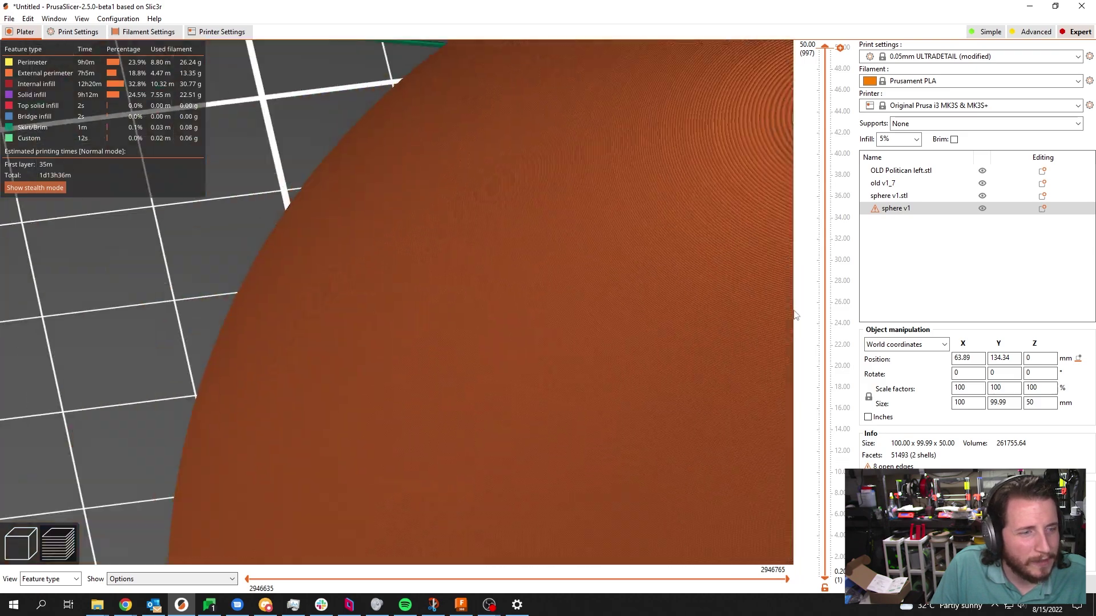
{"action": "left_click_drag", "start_coordinate": [260, 323], "coordinate": [491, 293]}
{"action": "scroll", "coordinate": [398, 337], "scroll_direction": "up", "scroll_amount": 3}
{"action": "scroll", "coordinate": [398, 342], "scroll_direction": "up", "scroll_amount": 3}
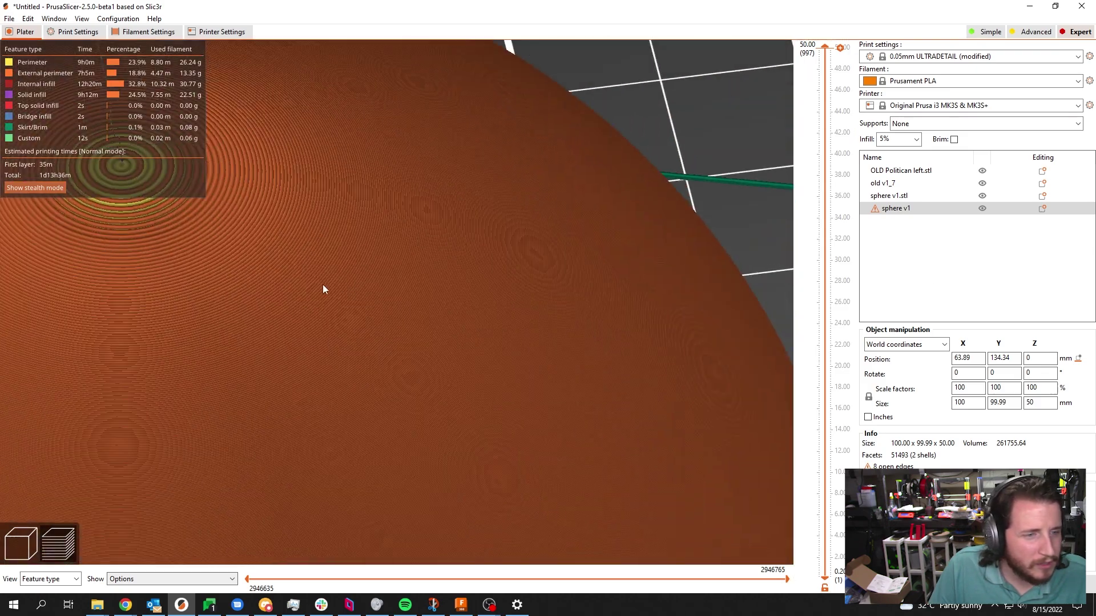
{"action": "left_click_drag", "start_coordinate": [320, 285], "coordinate": [529, 366]}
{"action": "scroll", "coordinate": [529, 391], "scroll_direction": "up", "scroll_amount": 2}
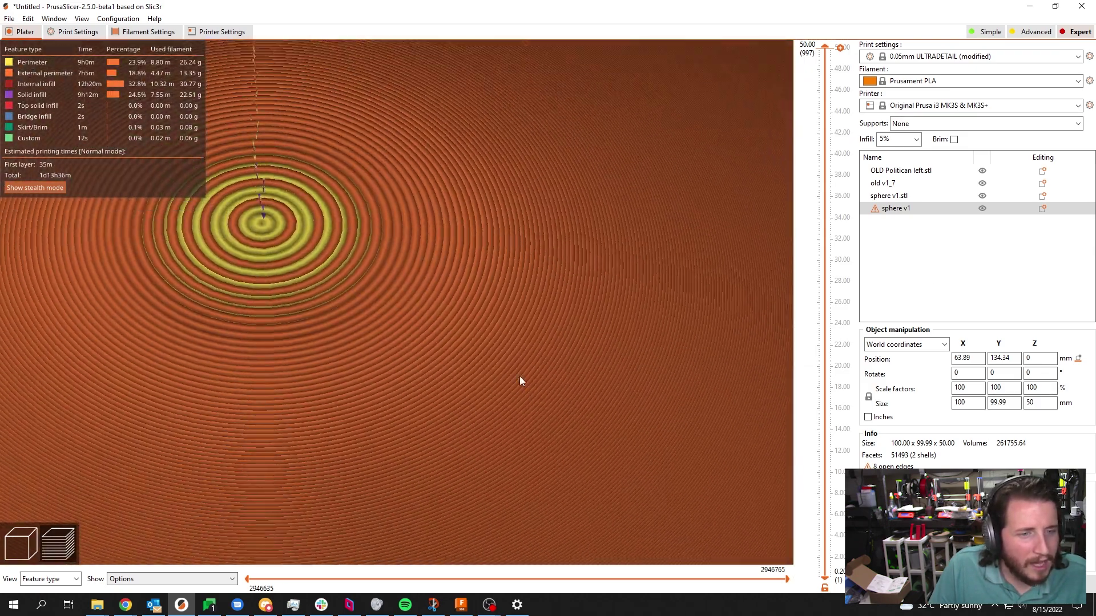
{"action": "left_click_drag", "start_coordinate": [520, 382], "coordinate": [525, 373]}
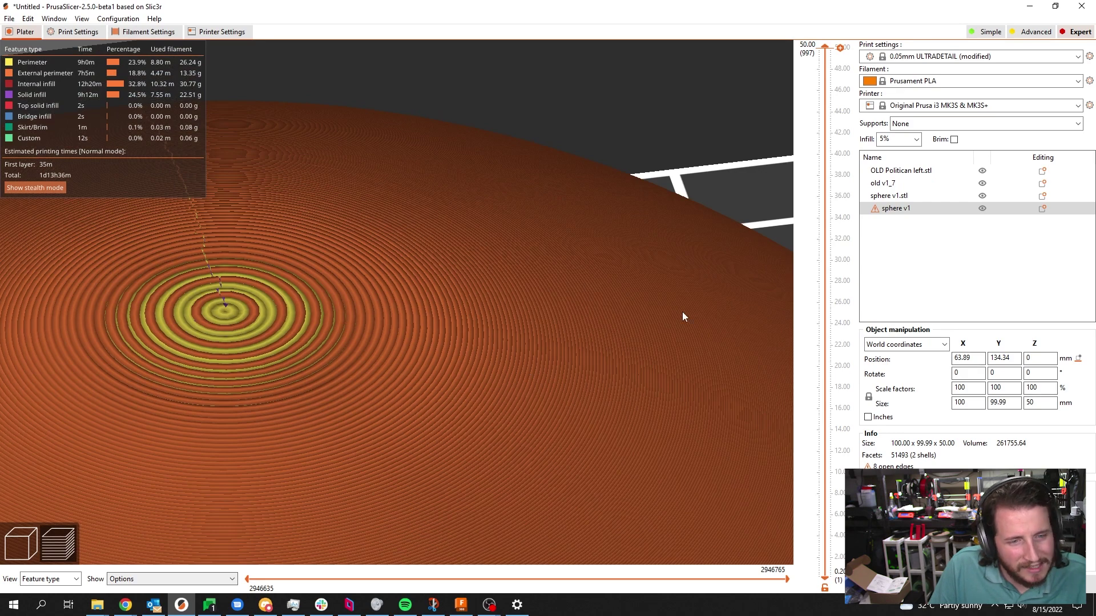